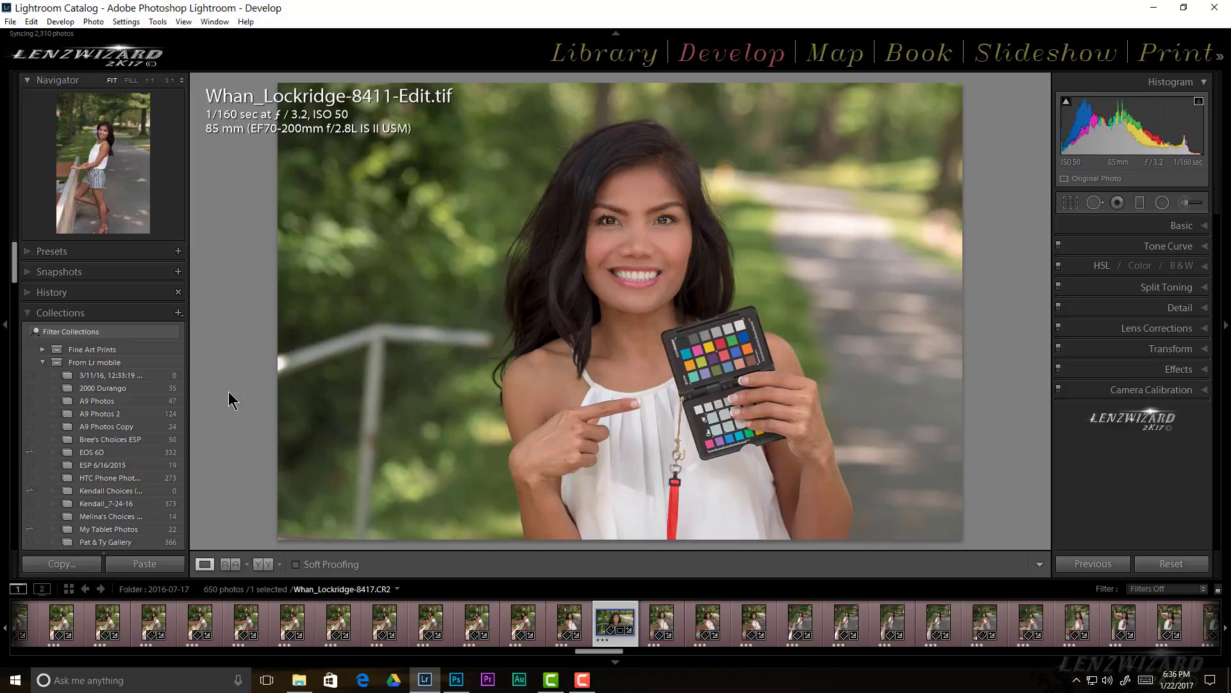
- Open the portrait in Develop and show only the HSL Hue sliders, all eight at 0
{"action": "key", "text": "d"}
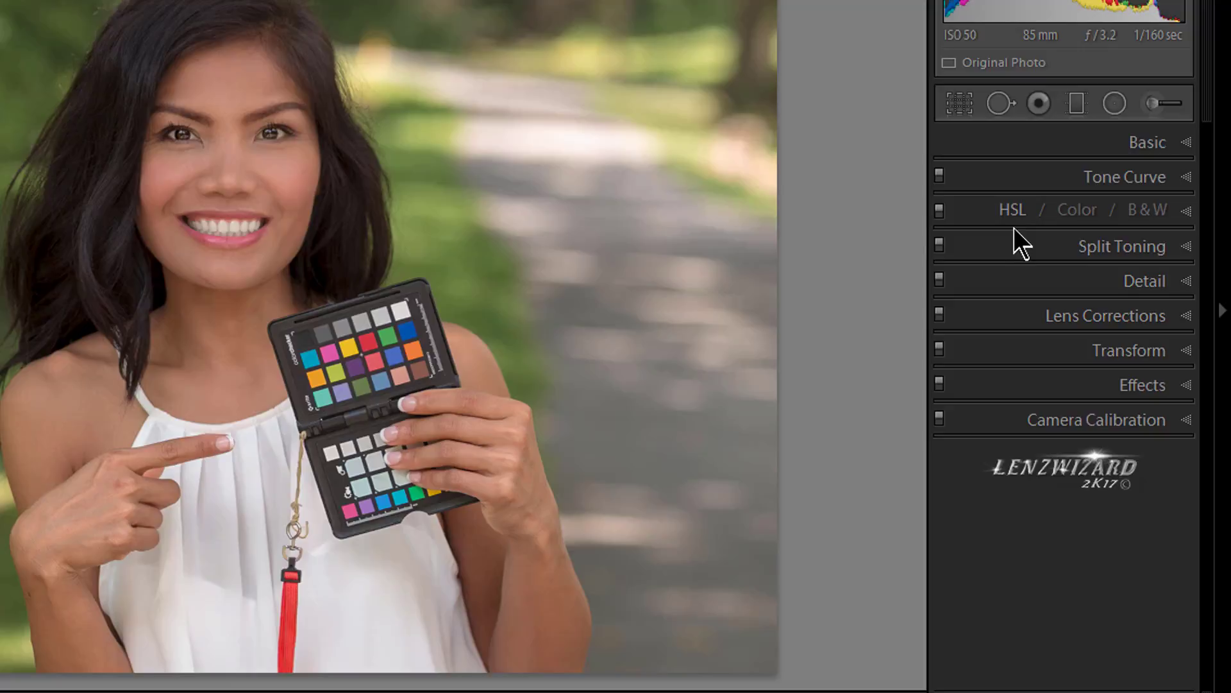
{"action": "left_click", "coordinate": [982, 210]}
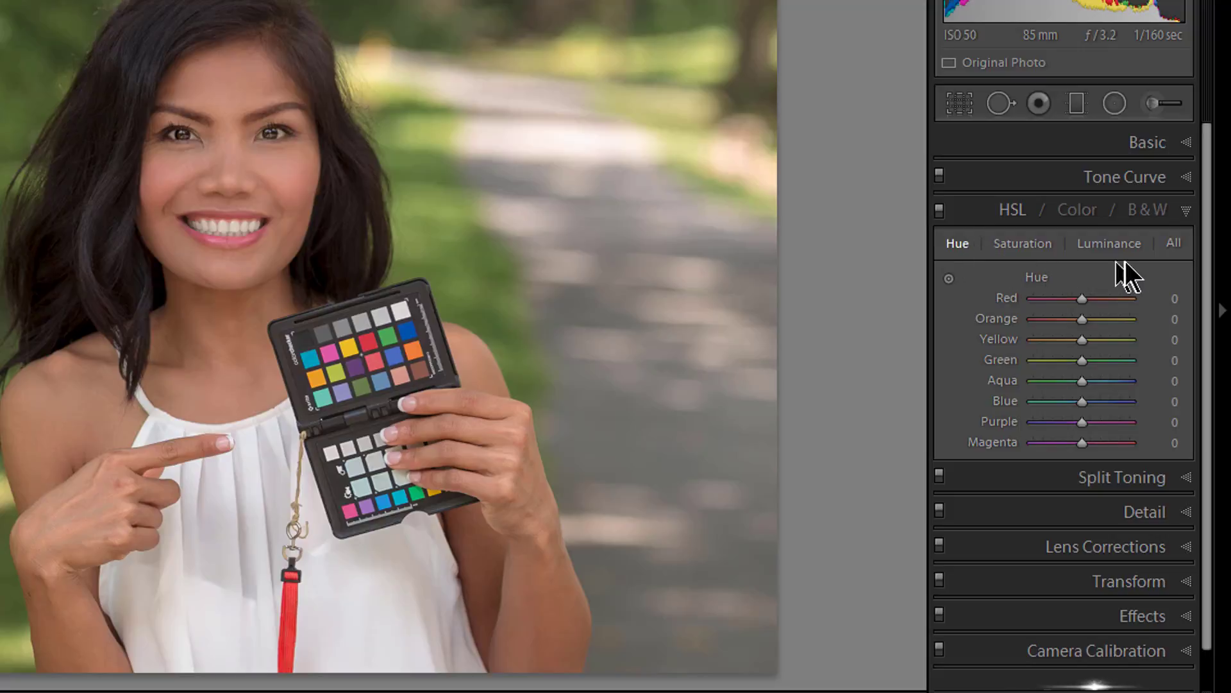
{"action": "left_click", "coordinate": [1174, 244]}
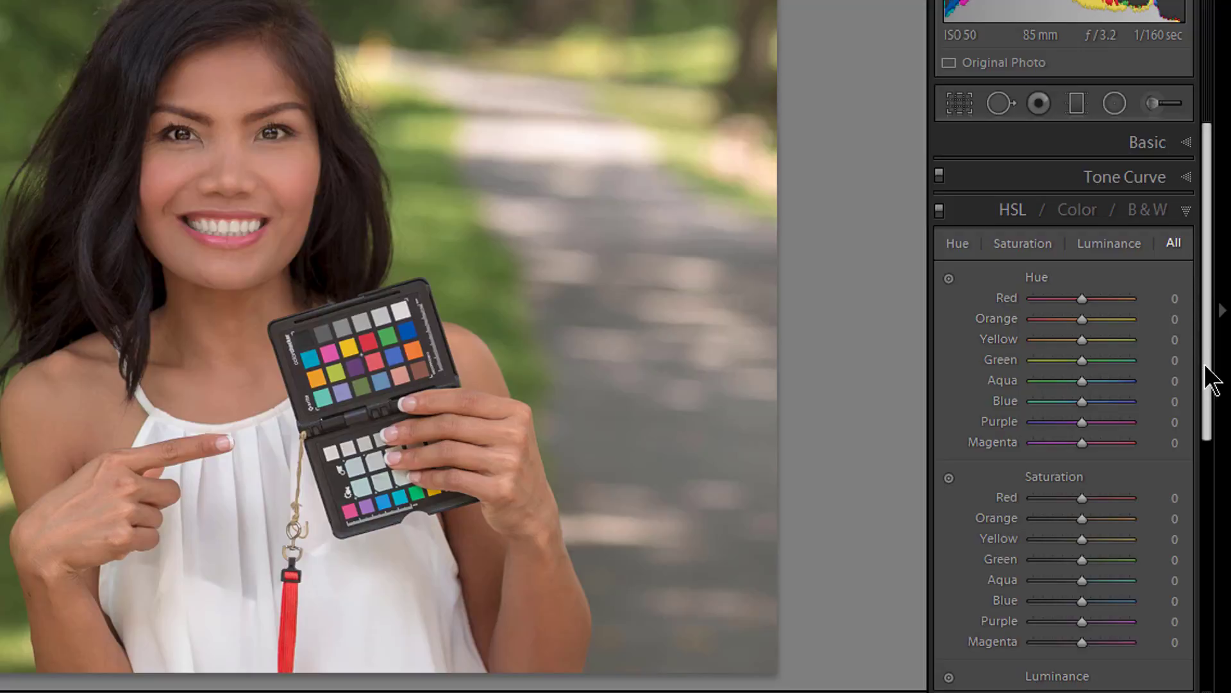
{"action": "left_click_drag", "start_coordinate": [1210, 378], "coordinate": [1216, 469]}
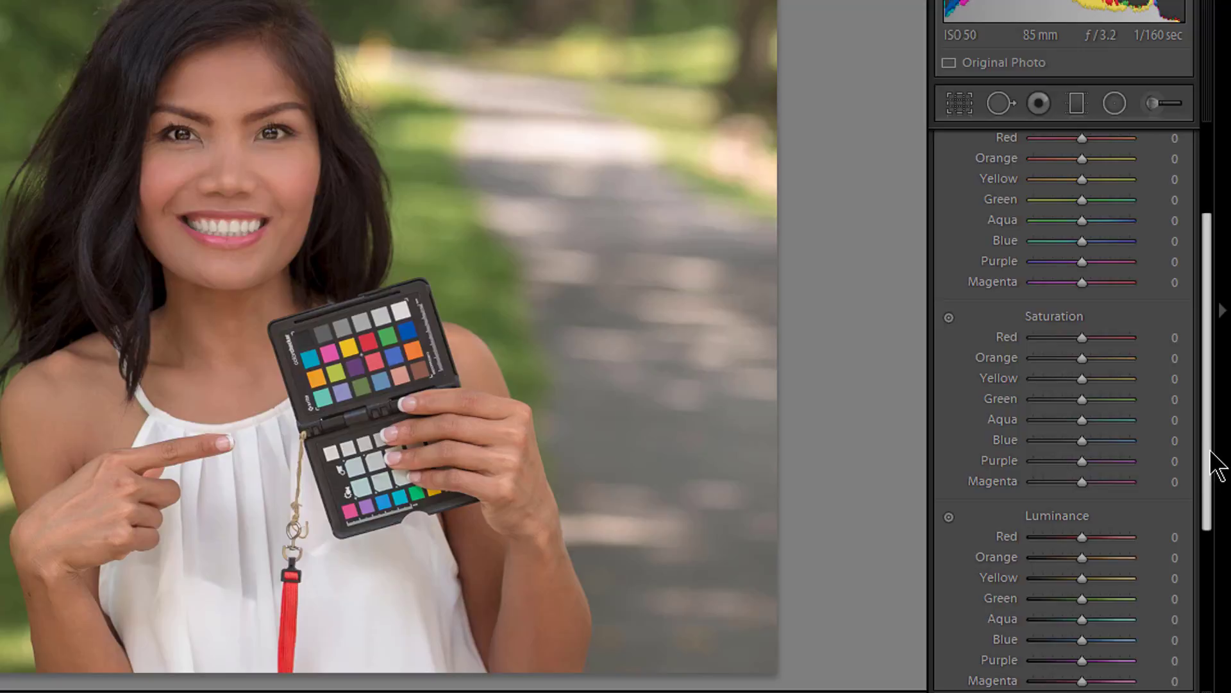
{"action": "left_click_drag", "start_coordinate": [1217, 467], "coordinate": [1212, 385]}
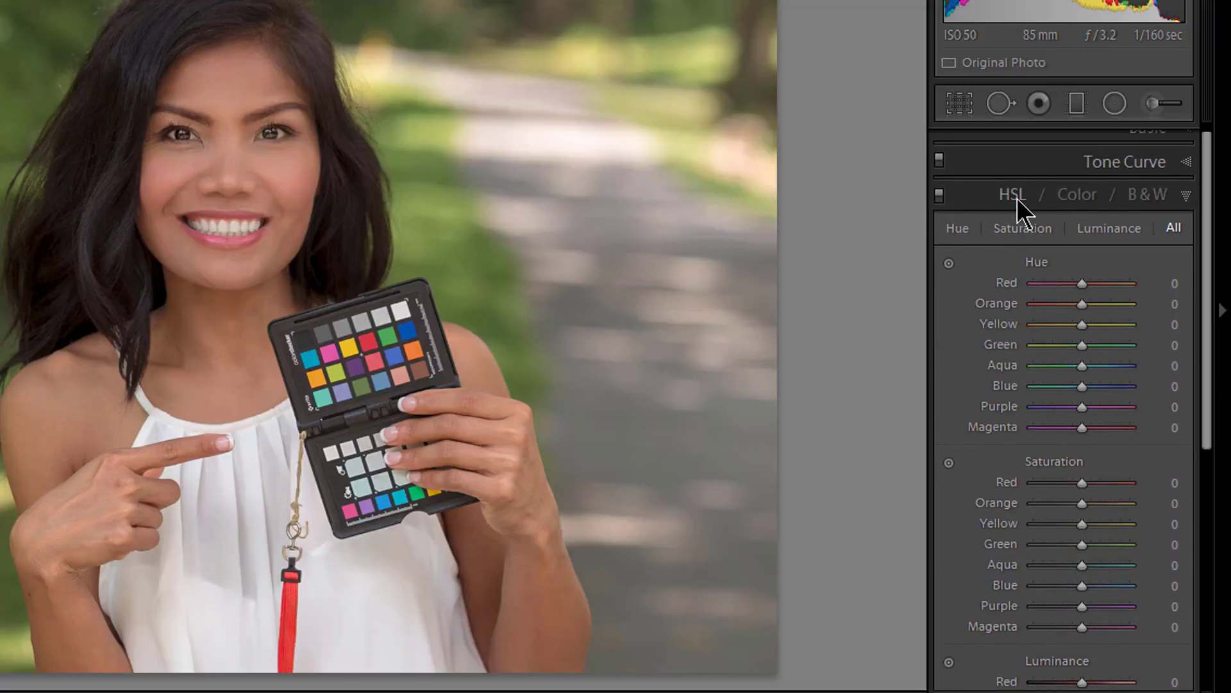
{"action": "left_click", "coordinate": [959, 229]}
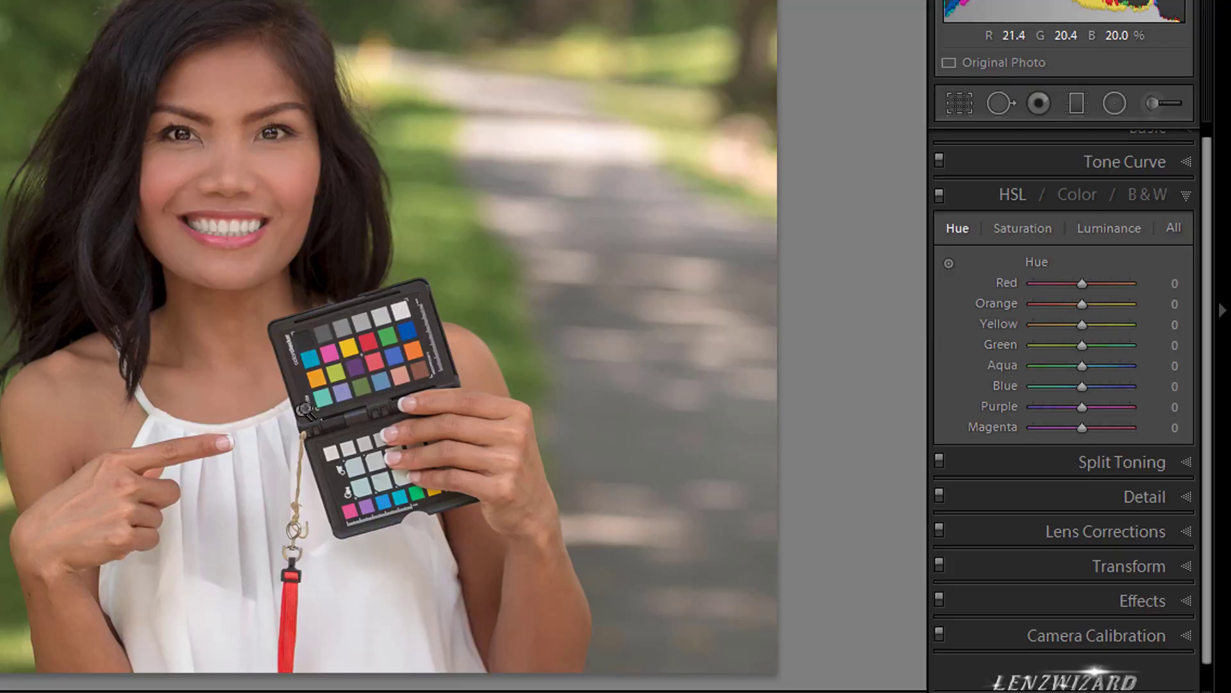
- Zoom in on the color checker and set the hues to Red -4, Blue -31 and Green -60
{"action": "left_click", "coordinate": [392, 355]}
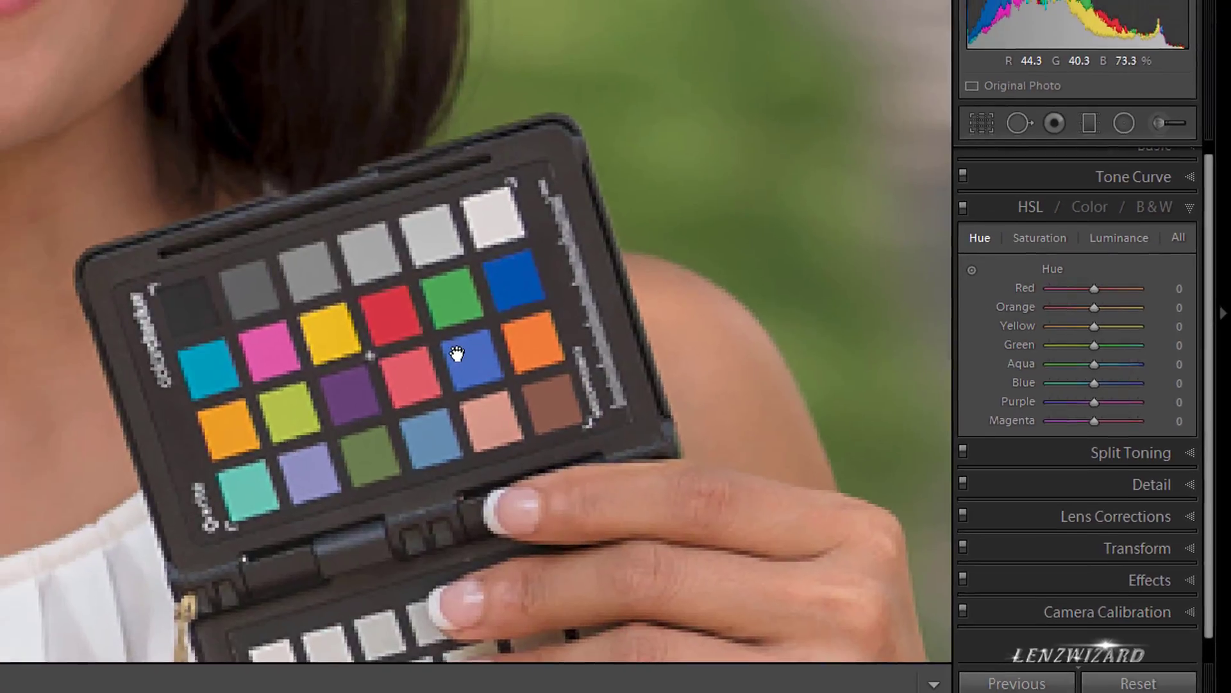
{"action": "left_click_drag", "start_coordinate": [456, 353], "coordinate": [564, 419]}
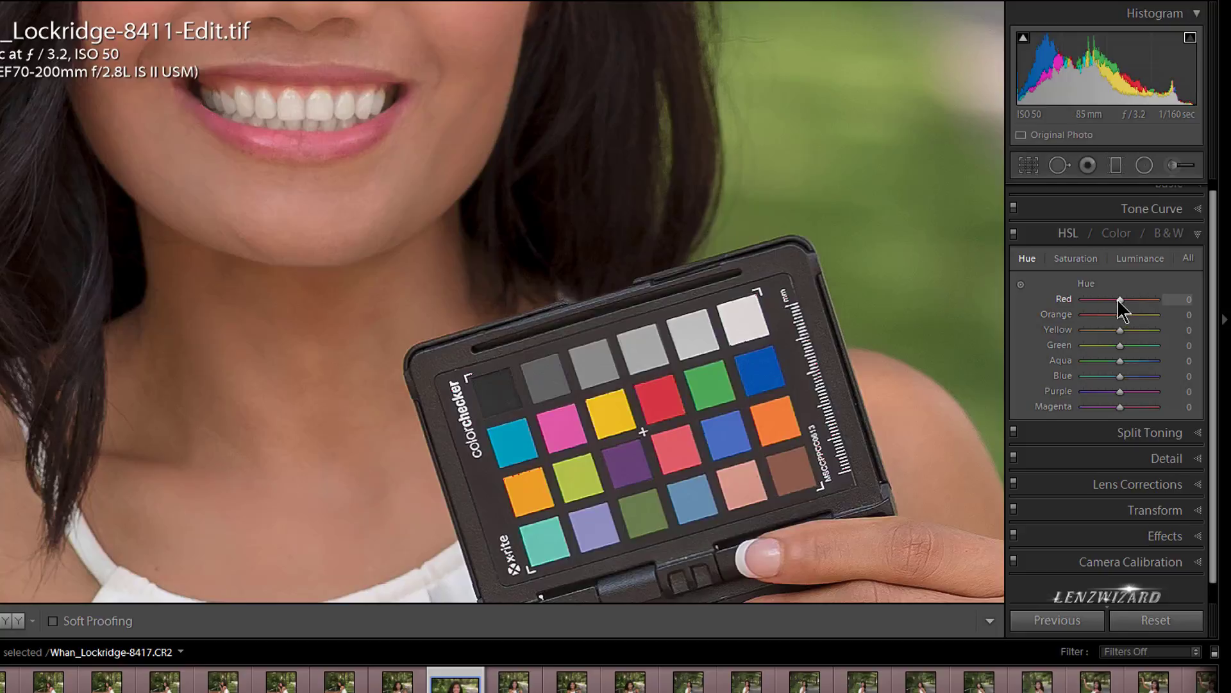
{"action": "left_click_drag", "start_coordinate": [1117, 298], "coordinate": [1099, 321]}
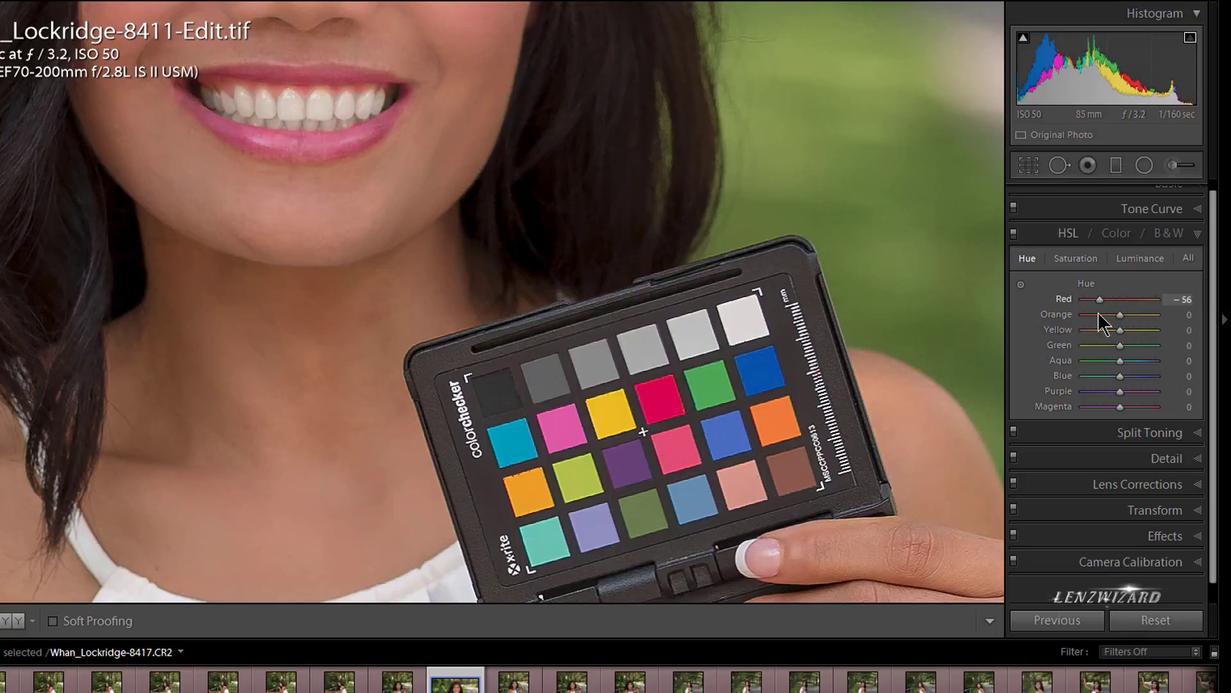
{"action": "left_click_drag", "start_coordinate": [468, 198], "coordinate": [522, 270]}
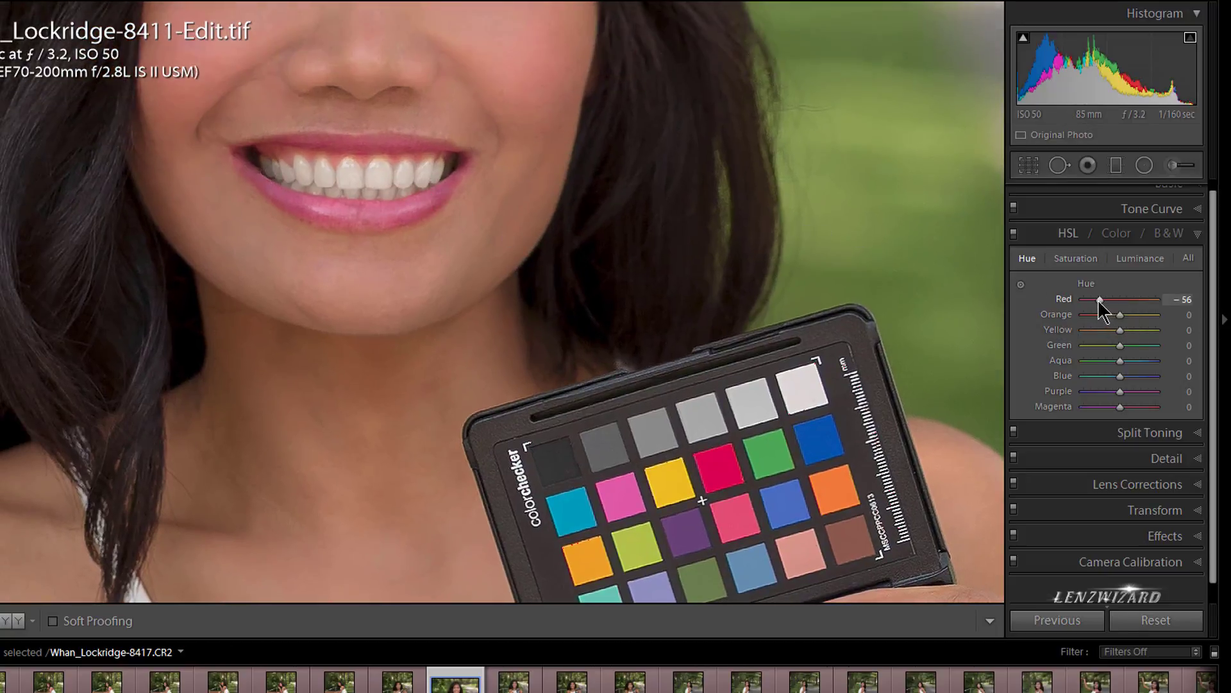
{"action": "mouse_move", "coordinate": [1100, 301]}
{"action": "left_mouse_down"}
{"action": "mouse_move", "coordinate": [1115, 309]}
{"action": "mouse_move", "coordinate": [1091, 309]}
{"action": "mouse_move", "coordinate": [1134, 309]}
{"action": "mouse_move", "coordinate": [1086, 308]}
{"action": "mouse_move", "coordinate": [1119, 309]}
{"action": "left_mouse_up"}
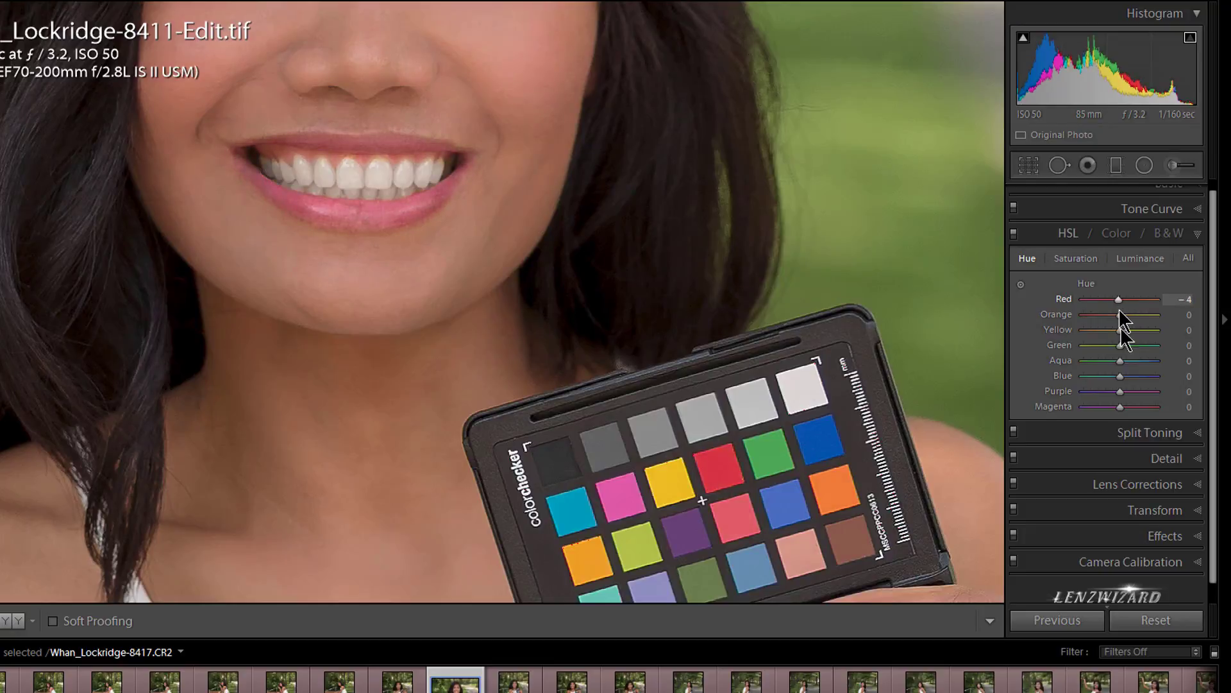
{"action": "mouse_move", "coordinate": [1121, 376]}
{"action": "left_mouse_down"}
{"action": "mouse_move", "coordinate": [1162, 377]}
{"action": "mouse_move", "coordinate": [1116, 380]}
{"action": "mouse_move", "coordinate": [1154, 380]}
{"action": "mouse_move", "coordinate": [1122, 388]}
{"action": "mouse_move", "coordinate": [1104, 377]}
{"action": "mouse_move", "coordinate": [1113, 359]}
{"action": "mouse_move", "coordinate": [1144, 353]}
{"action": "mouse_move", "coordinate": [1120, 356]}
{"action": "left_mouse_up"}
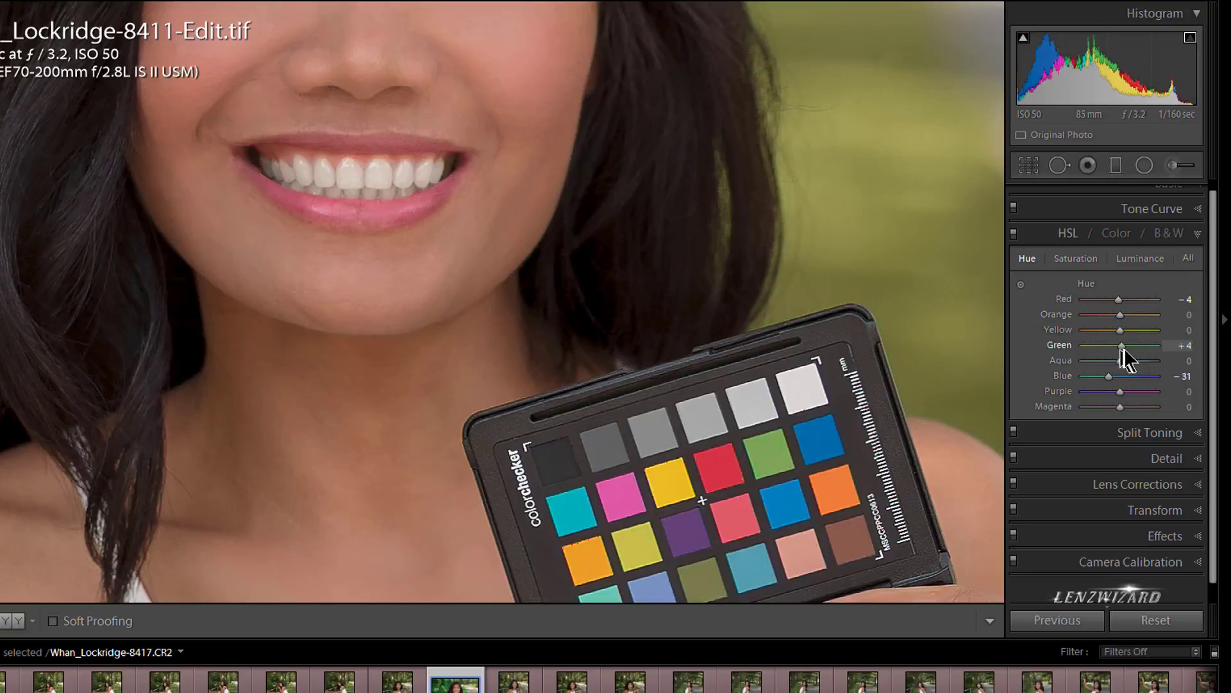
{"action": "left_click_drag", "start_coordinate": [1124, 348], "coordinate": [1099, 356]}
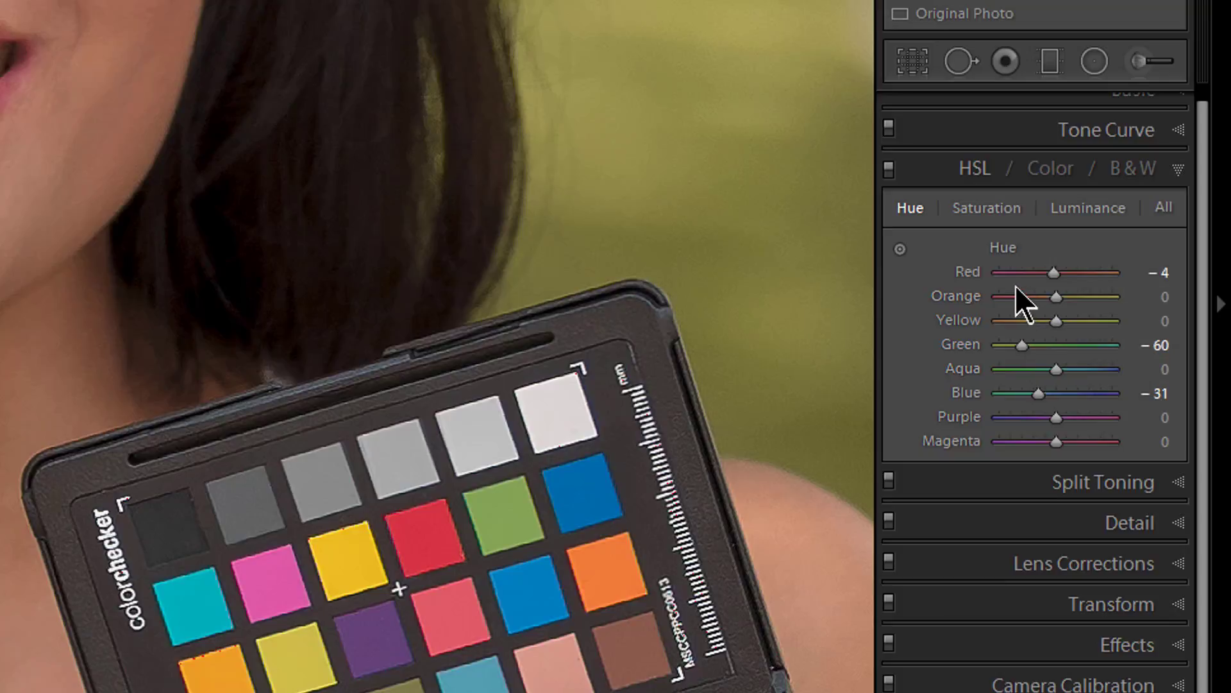
- Reset all hues to 0, then try Red and Orange saturation and return both to 0
{"action": "double_click", "coordinate": [1003, 248]}
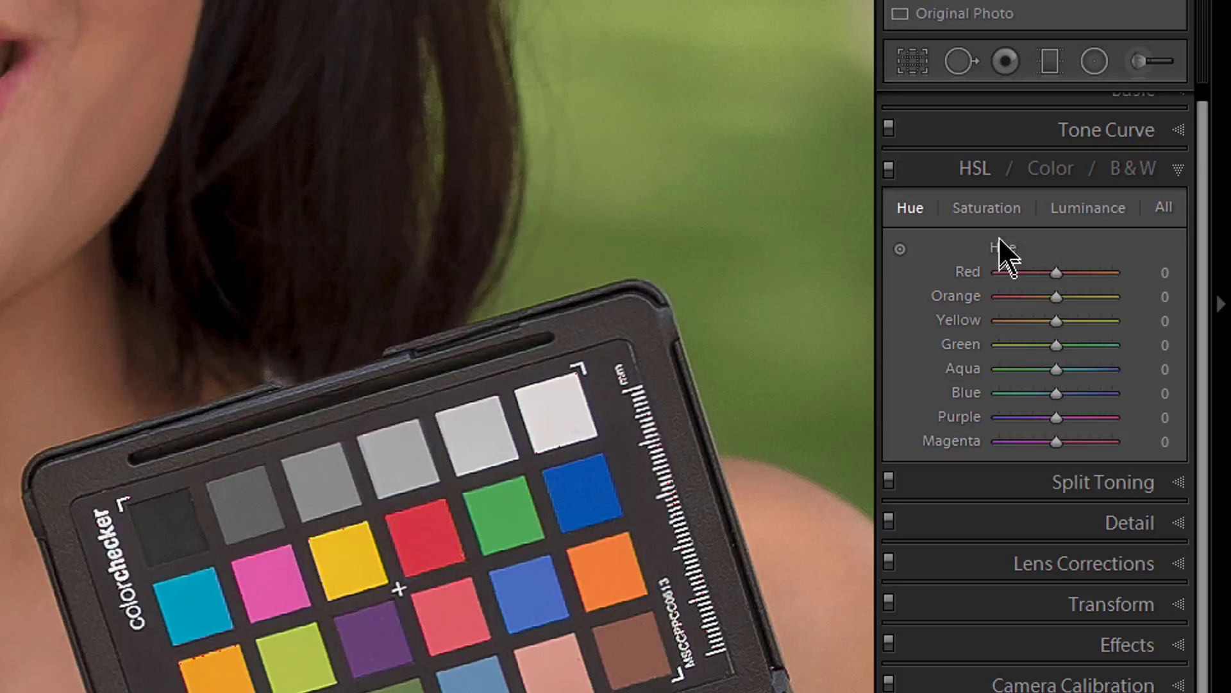
{"action": "left_click", "coordinate": [995, 211]}
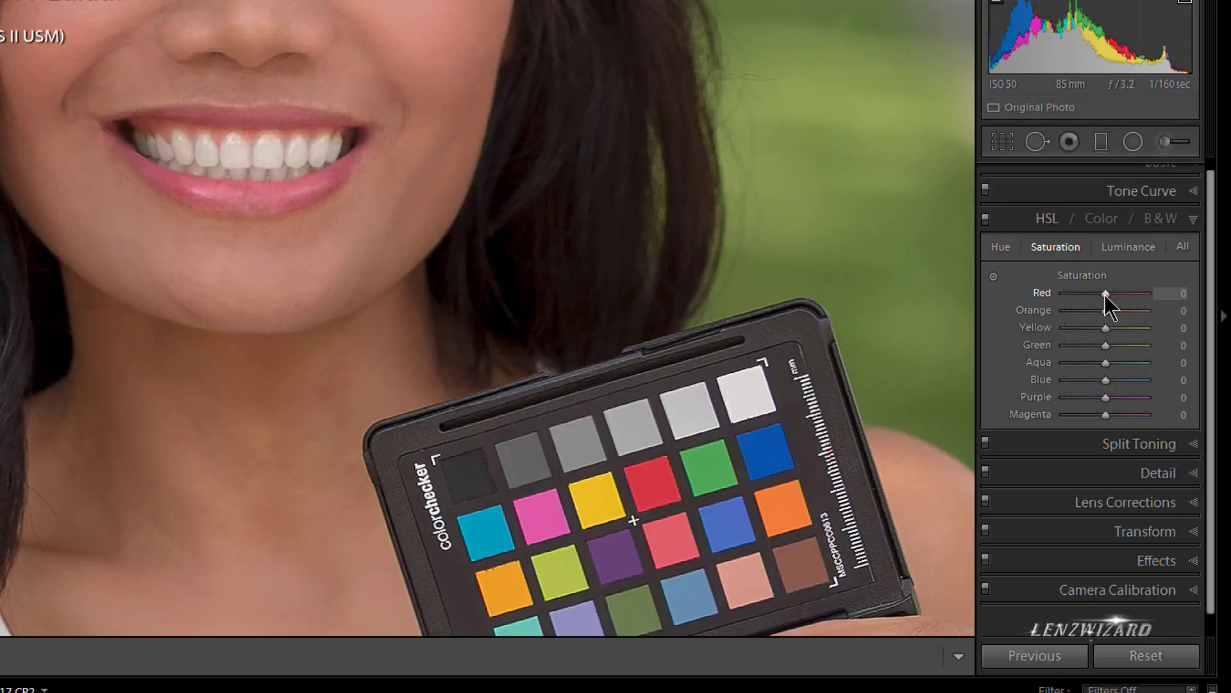
{"action": "mouse_move", "coordinate": [1105, 295]}
{"action": "left_mouse_down"}
{"action": "mouse_move", "coordinate": [1082, 295]}
{"action": "mouse_move", "coordinate": [1134, 301]}
{"action": "mouse_move", "coordinate": [1084, 296]}
{"action": "mouse_move", "coordinate": [1105, 299]}
{"action": "left_mouse_up"}
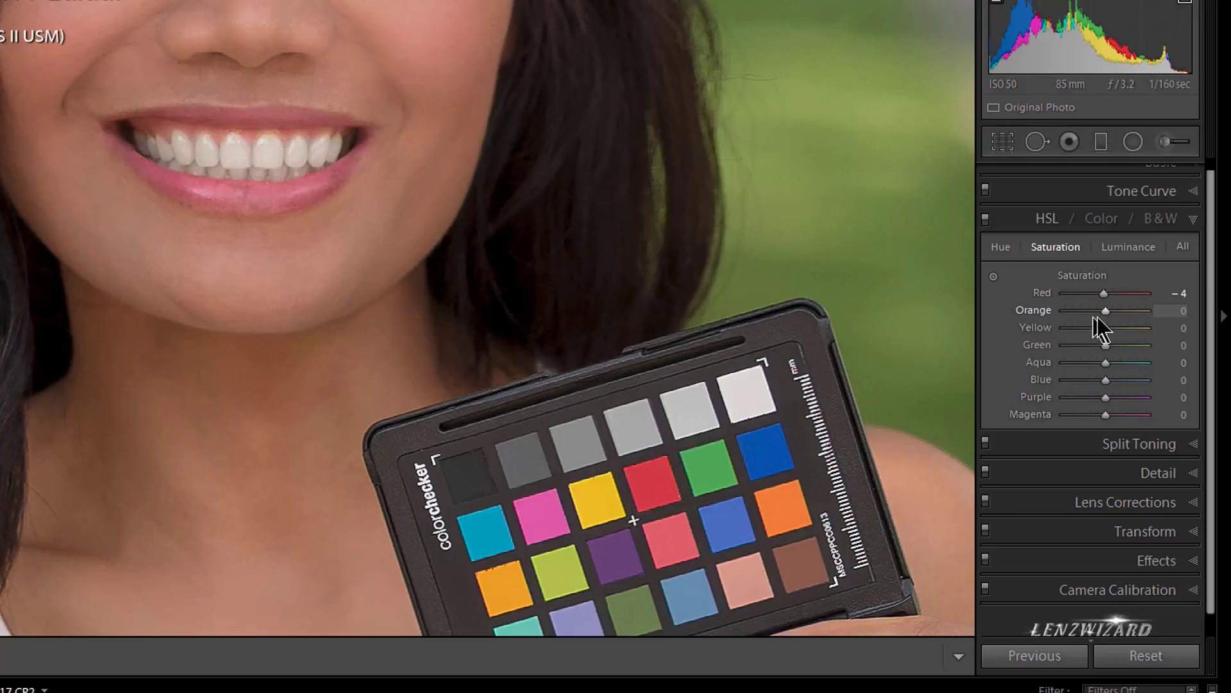
{"action": "left_click_drag", "start_coordinate": [1110, 312], "coordinate": [1083, 314]}
{"action": "left_click_drag", "start_coordinate": [1099, 315], "coordinate": [1105, 313]}
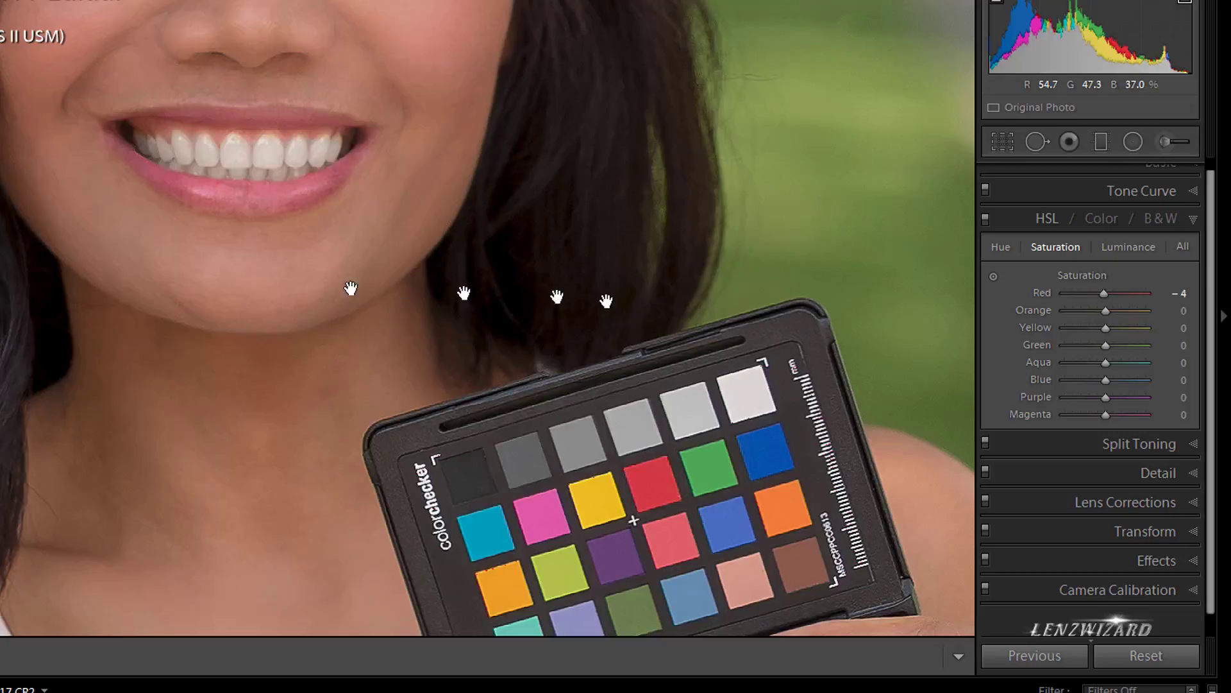
{"action": "double_click", "coordinate": [1080, 279]}
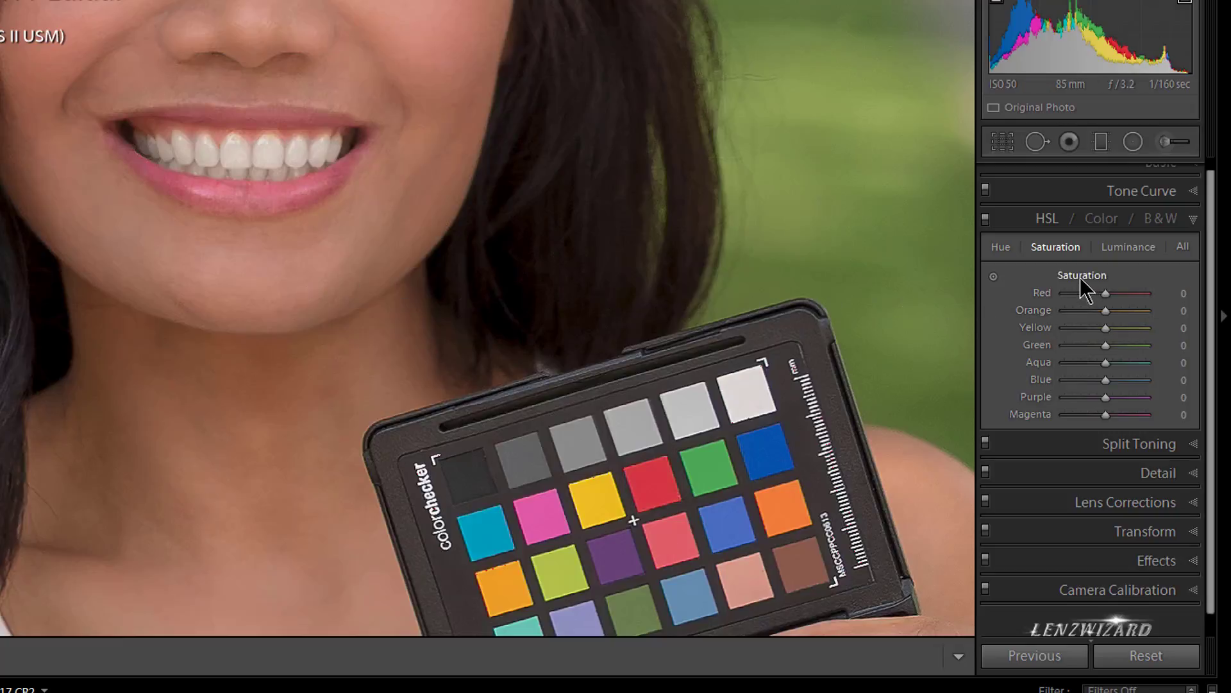
- Mute the skin tones with the Saturation targeted tool on the cheek, giving Red -2 and Orange -11
{"action": "left_click", "coordinate": [994, 279]}
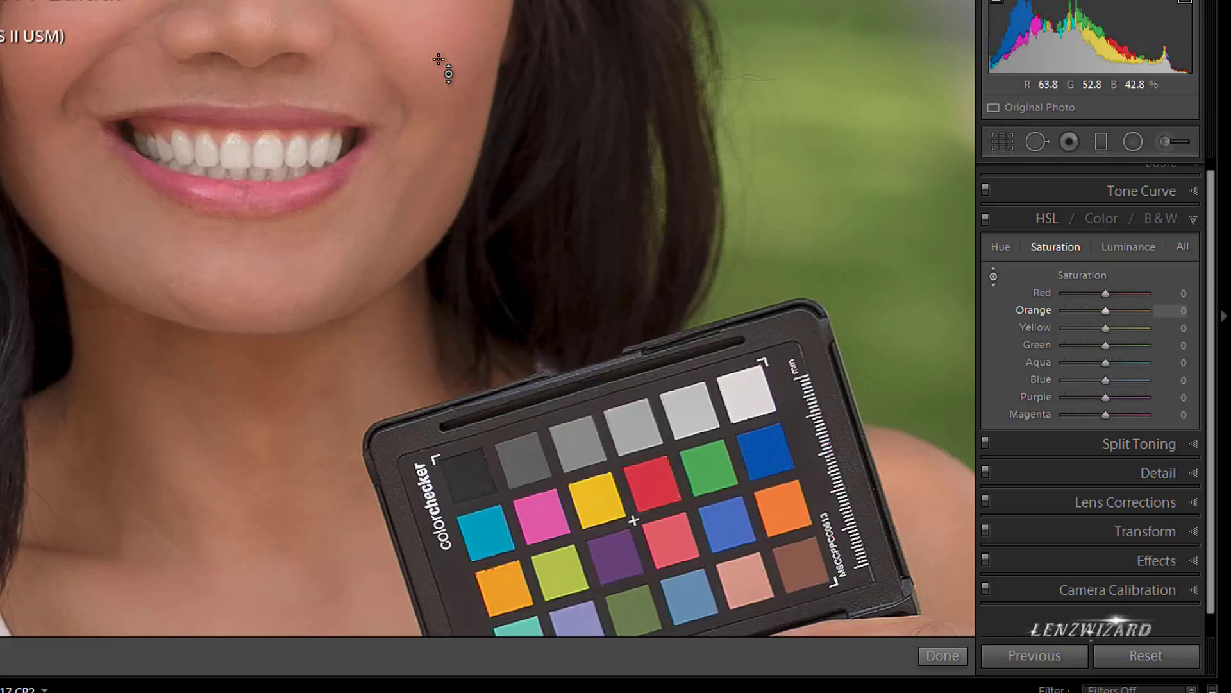
{"action": "left_click_drag", "start_coordinate": [438, 59], "coordinate": [439, 92]}
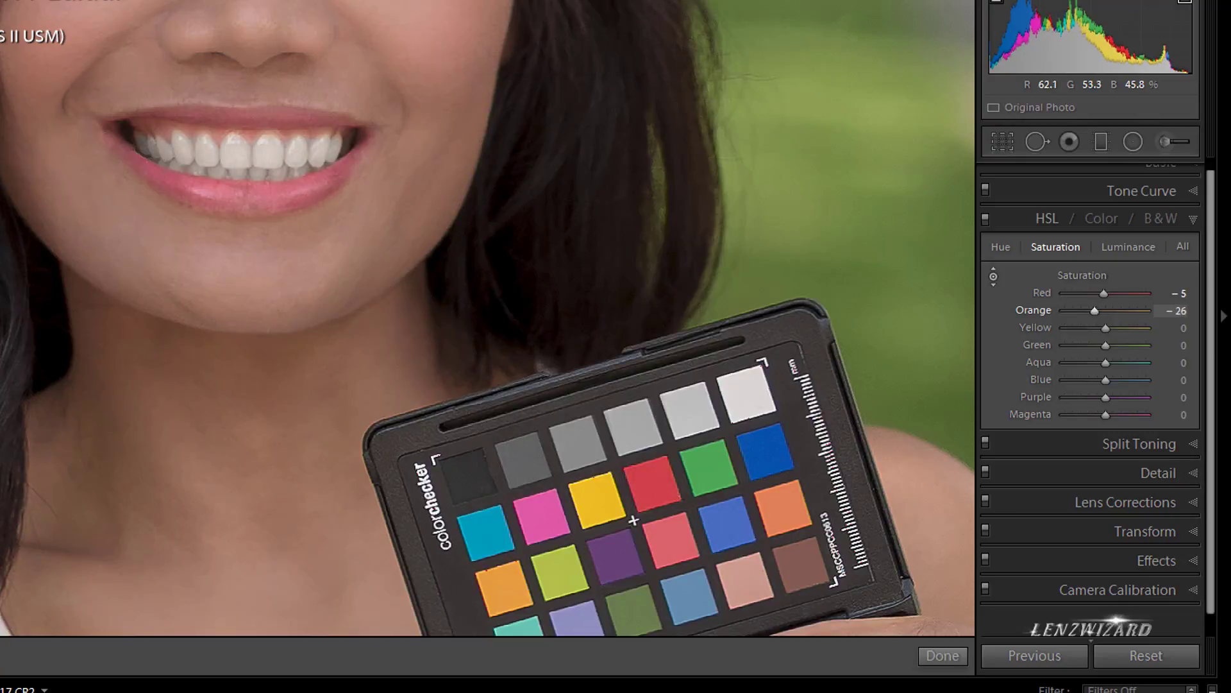
{"action": "mouse_move", "coordinate": [634, 521]}
{"action": "left_mouse_down"}
{"action": "mouse_move", "coordinate": [634, 538]}
{"action": "mouse_move", "coordinate": [633, 521]}
{"action": "left_mouse_up"}
{"action": "left_click_drag", "start_coordinate": [634, 520], "coordinate": [634, 520]}
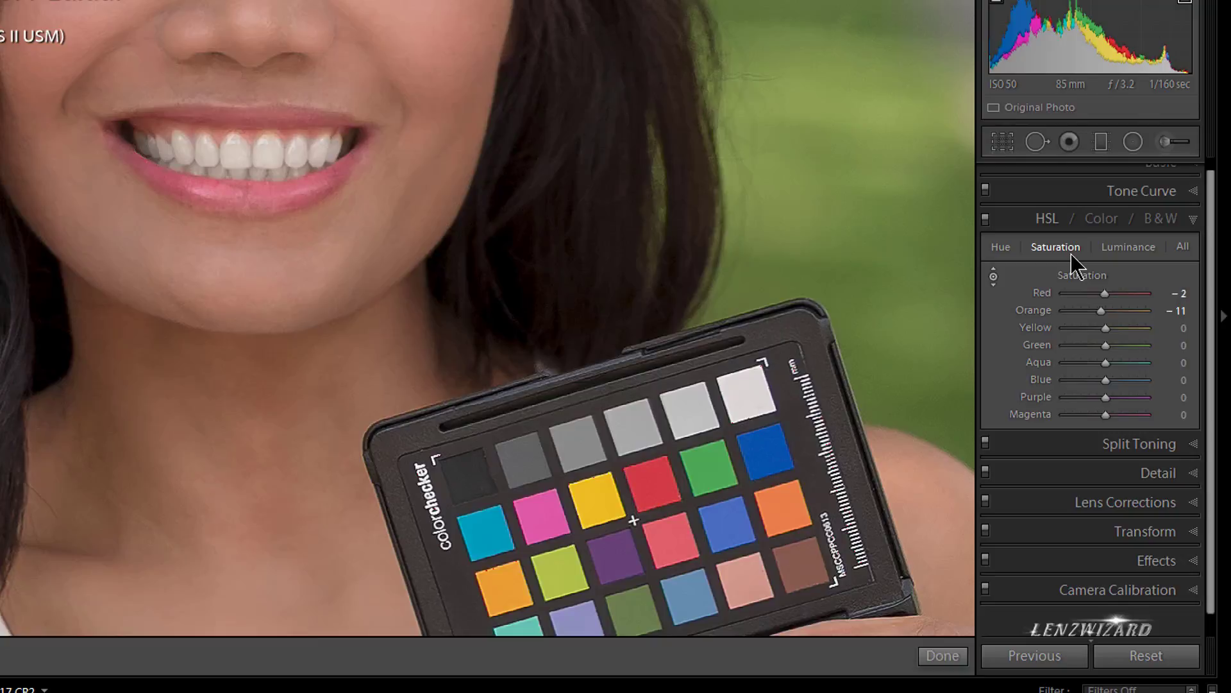
- Darken the reds and oranges with the Luminance targeted tool on the cheek, to Red -2 and Orange -11
{"action": "left_click", "coordinate": [1130, 250]}
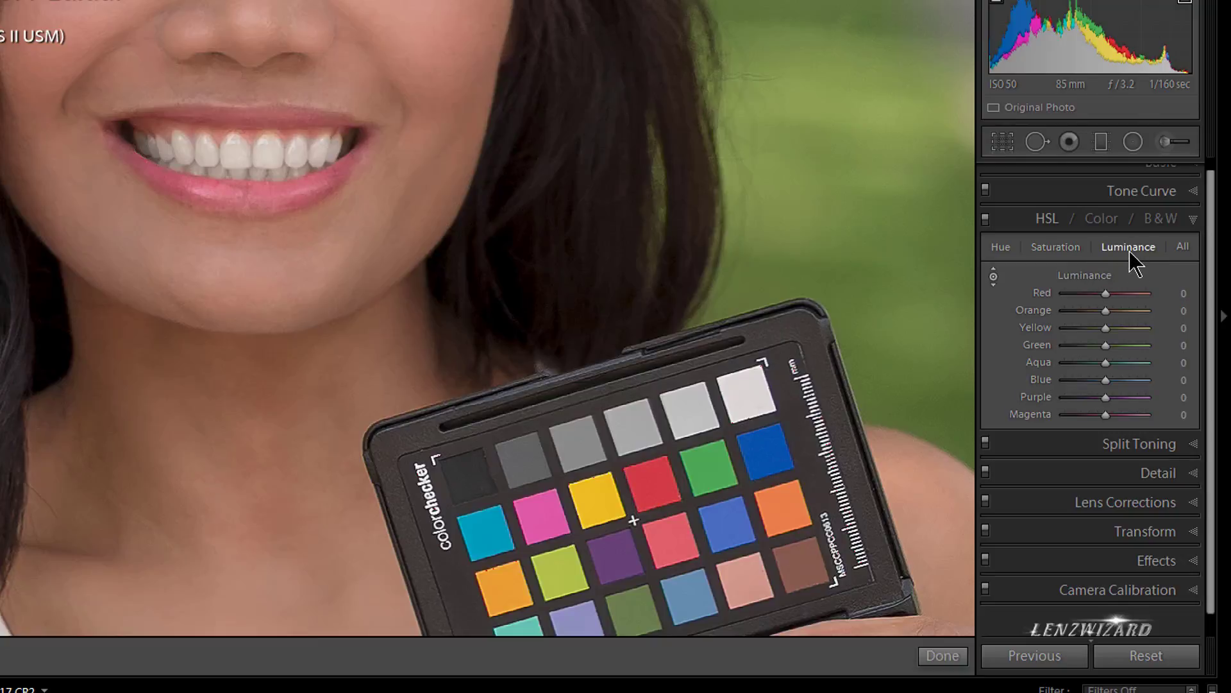
{"action": "left_click", "coordinate": [993, 277]}
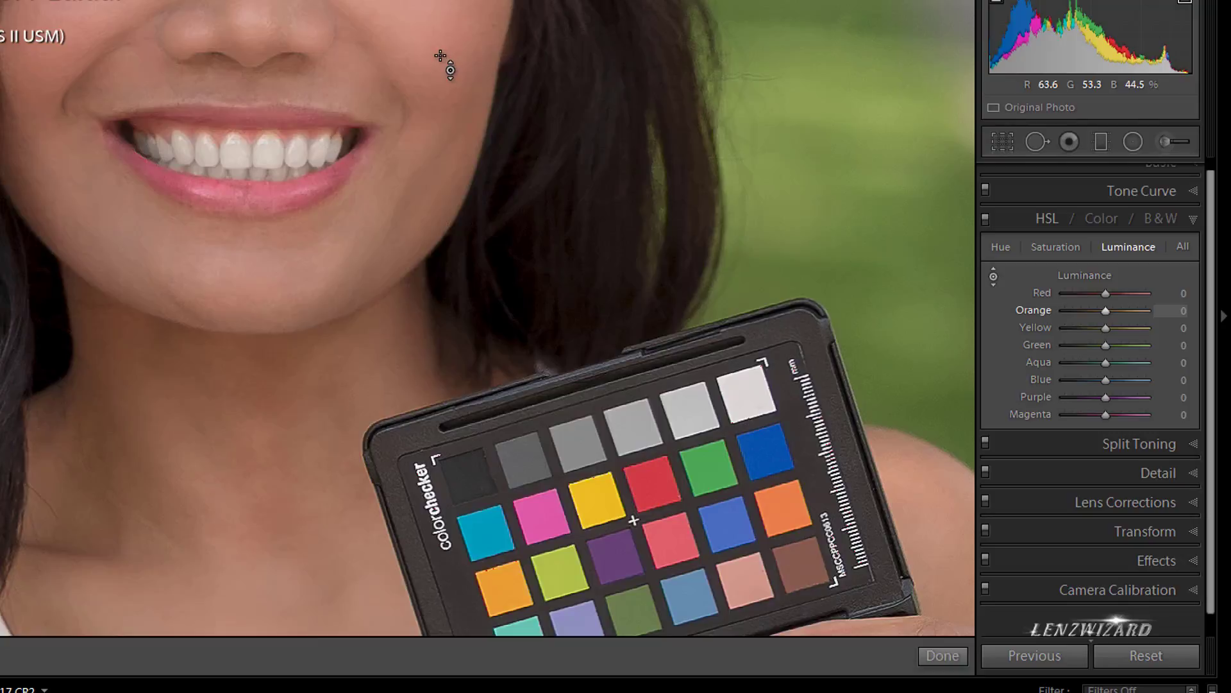
{"action": "left_click_drag", "start_coordinate": [440, 56], "coordinate": [441, 29]}
{"action": "left_click_drag", "start_coordinate": [634, 521], "coordinate": [634, 521]}
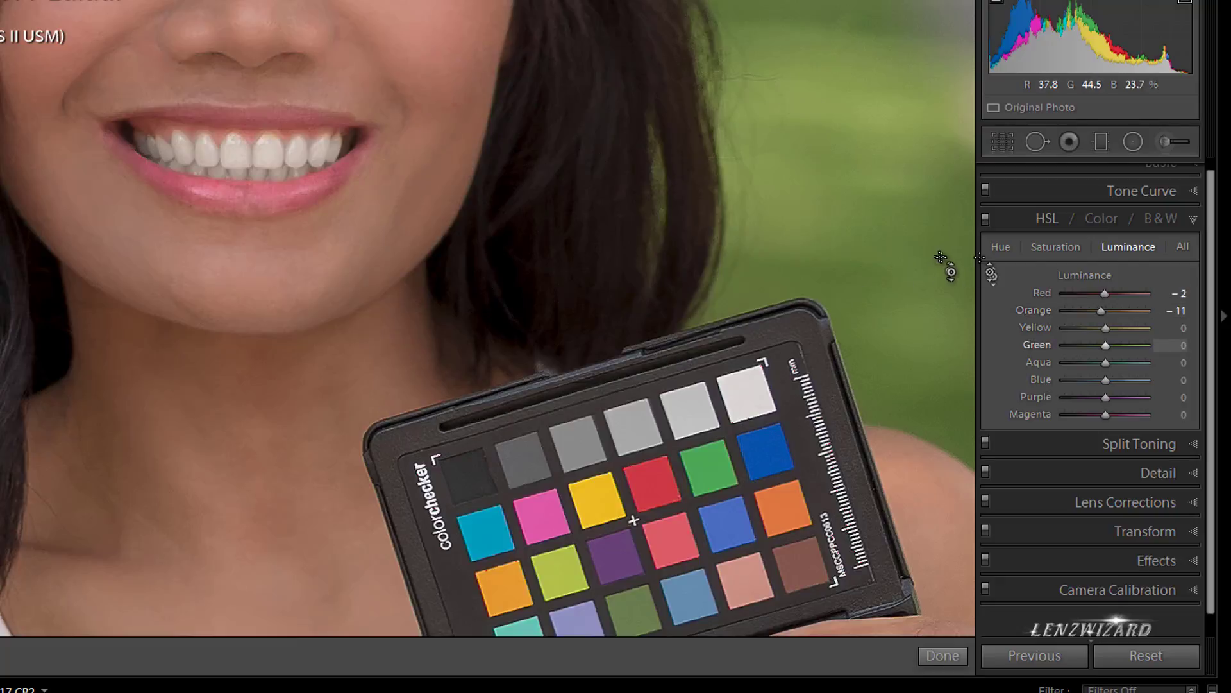
- Reset every luminance value to 0, cycle through the Saturation and All tabs, and collapse HSL
{"action": "double_click", "coordinate": [1091, 277]}
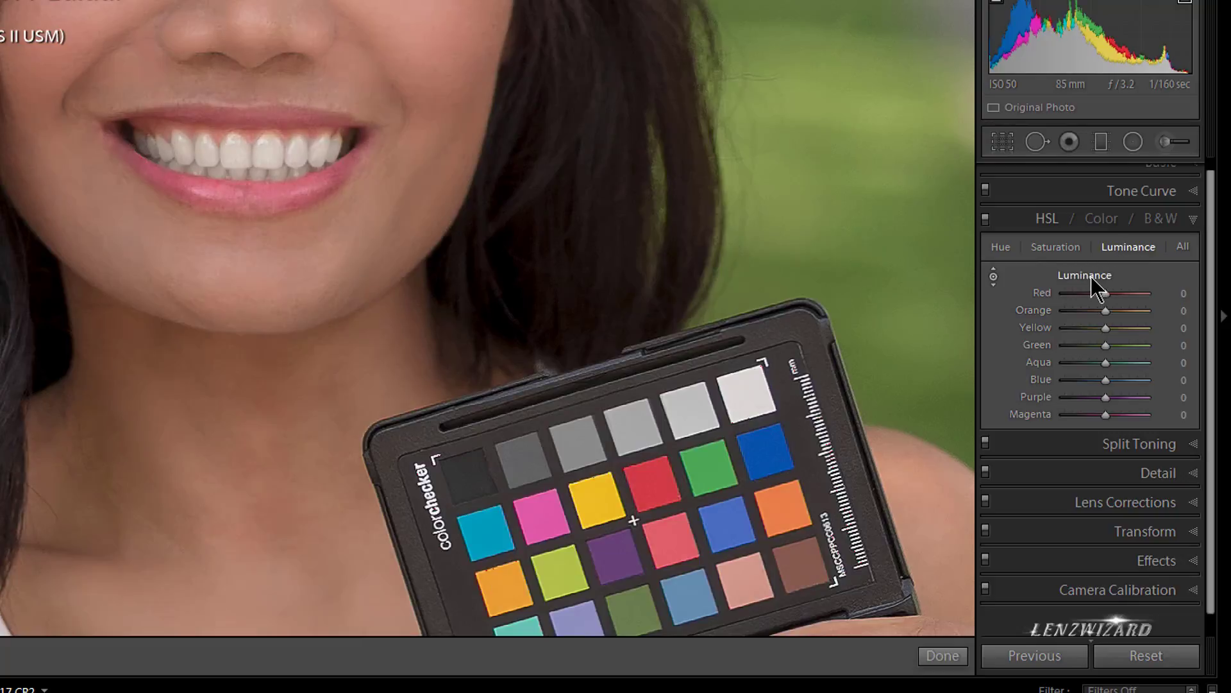
{"action": "left_click", "coordinate": [1056, 248]}
{"action": "left_click", "coordinate": [1055, 247]}
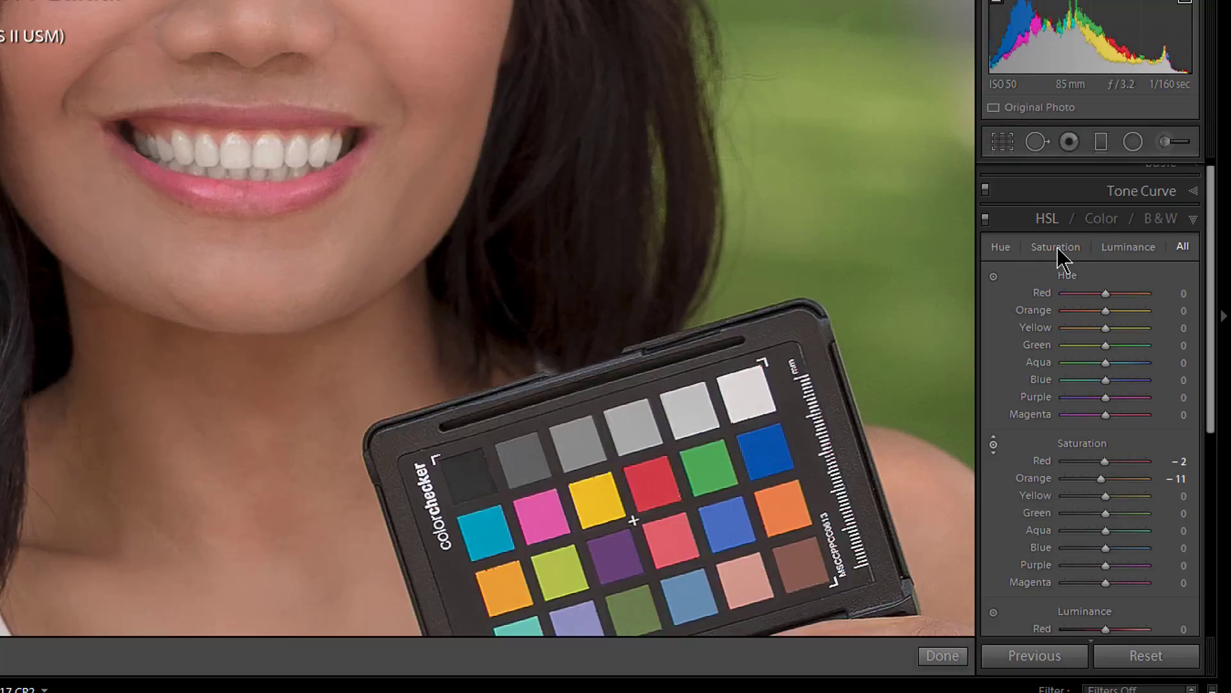
{"action": "left_click", "coordinate": [1057, 248]}
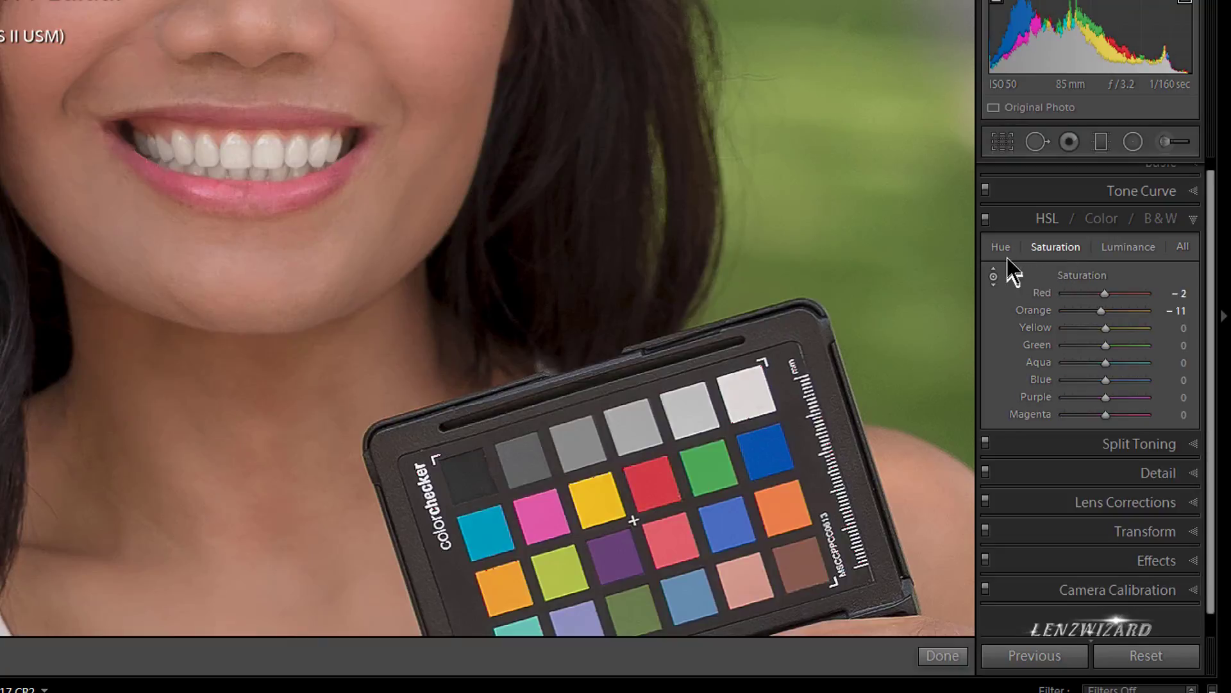
{"action": "left_click", "coordinate": [1014, 224]}
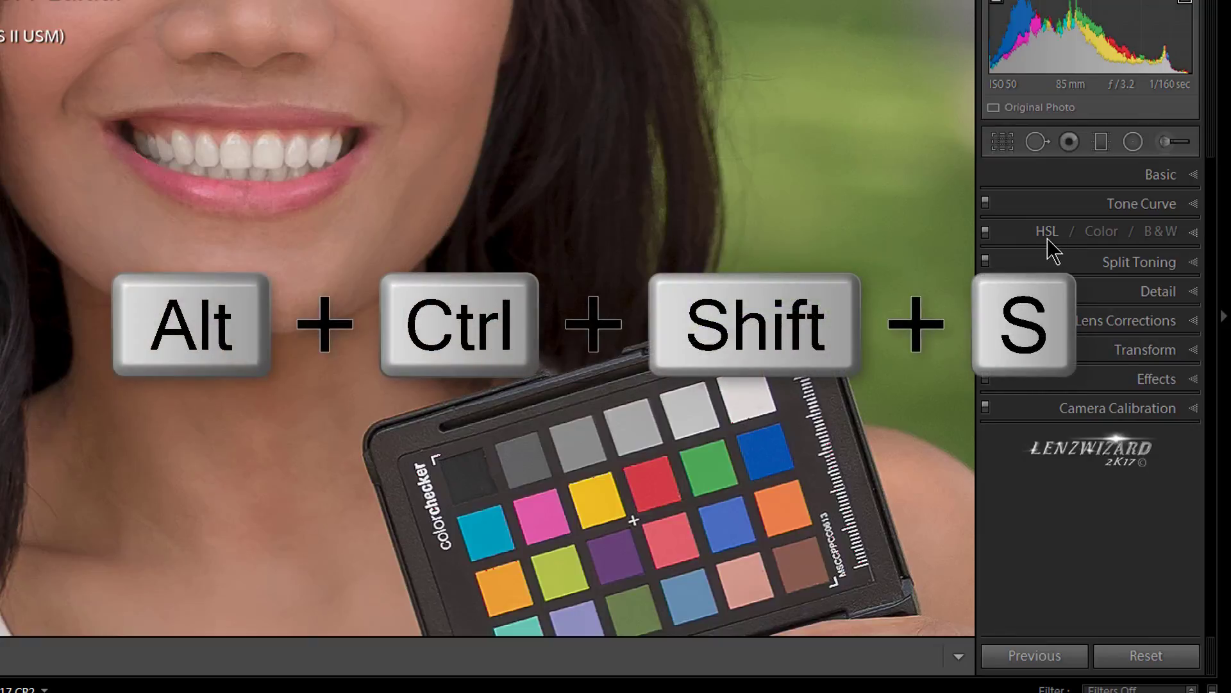
- Reopen HSL on its Saturation sliders with the Shift+Alt shortcut, then collapse it again
{"action": "key", "text": "shift"}
{"action": "key", "text": "alt"}
{"action": "left_click", "coordinate": [1048, 237]}
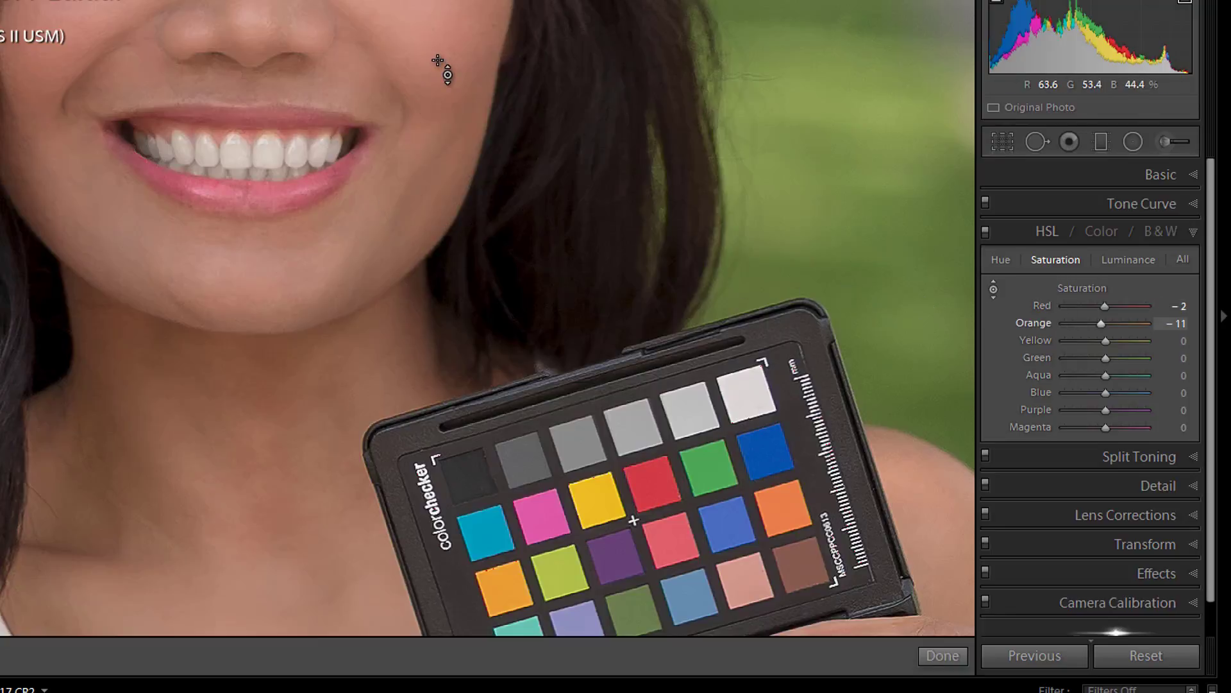
{"action": "left_click", "coordinate": [1014, 234]}
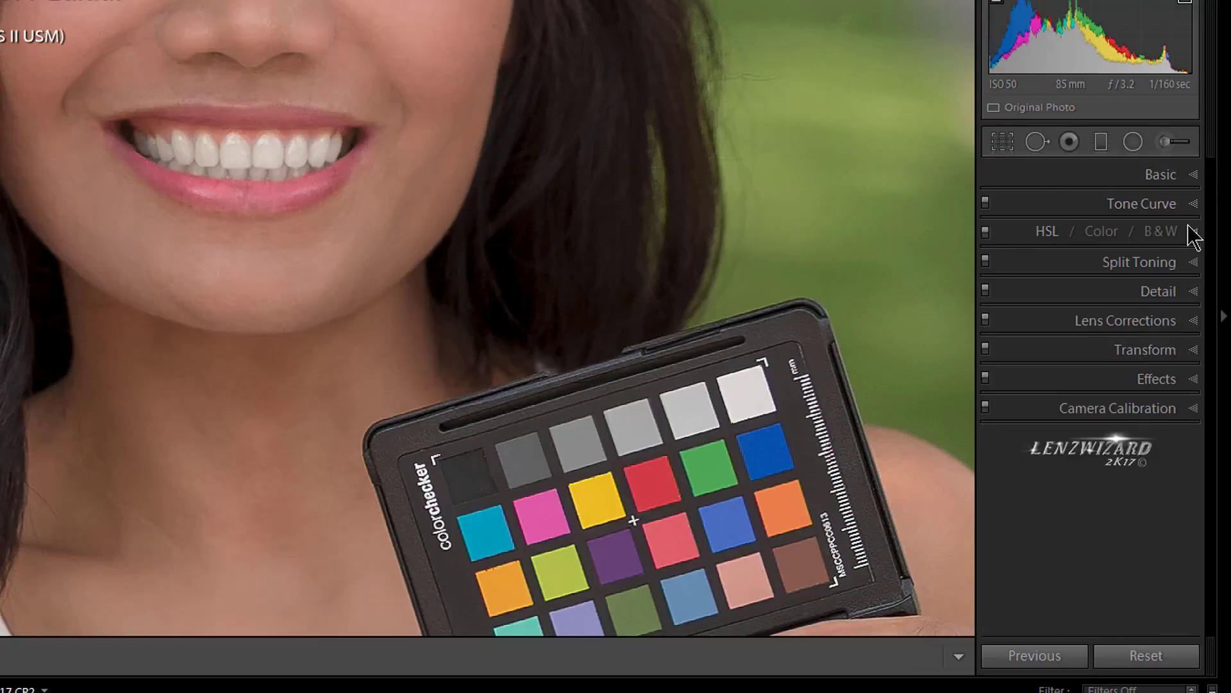
- Expand the HSL panel on its Luminance sliders using Alt+Ctrl+Shift+L
{"action": "key", "text": "ctrl+alt+shift+l"}
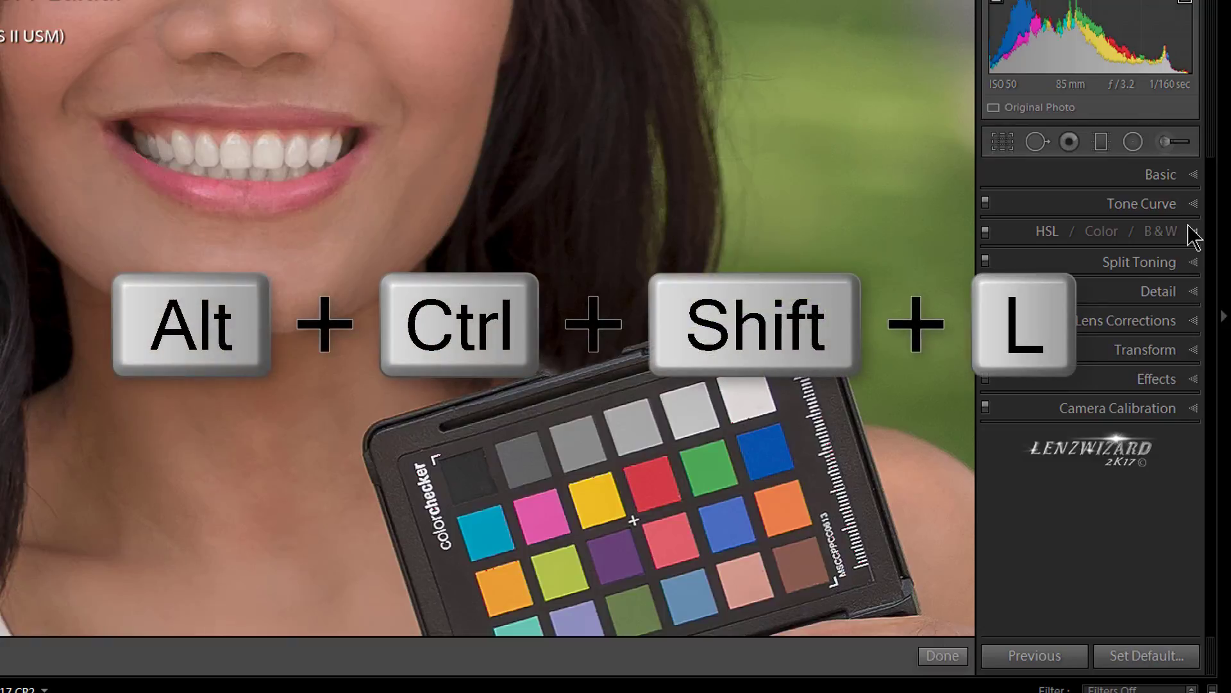
{"action": "left_click", "coordinate": [1191, 232]}
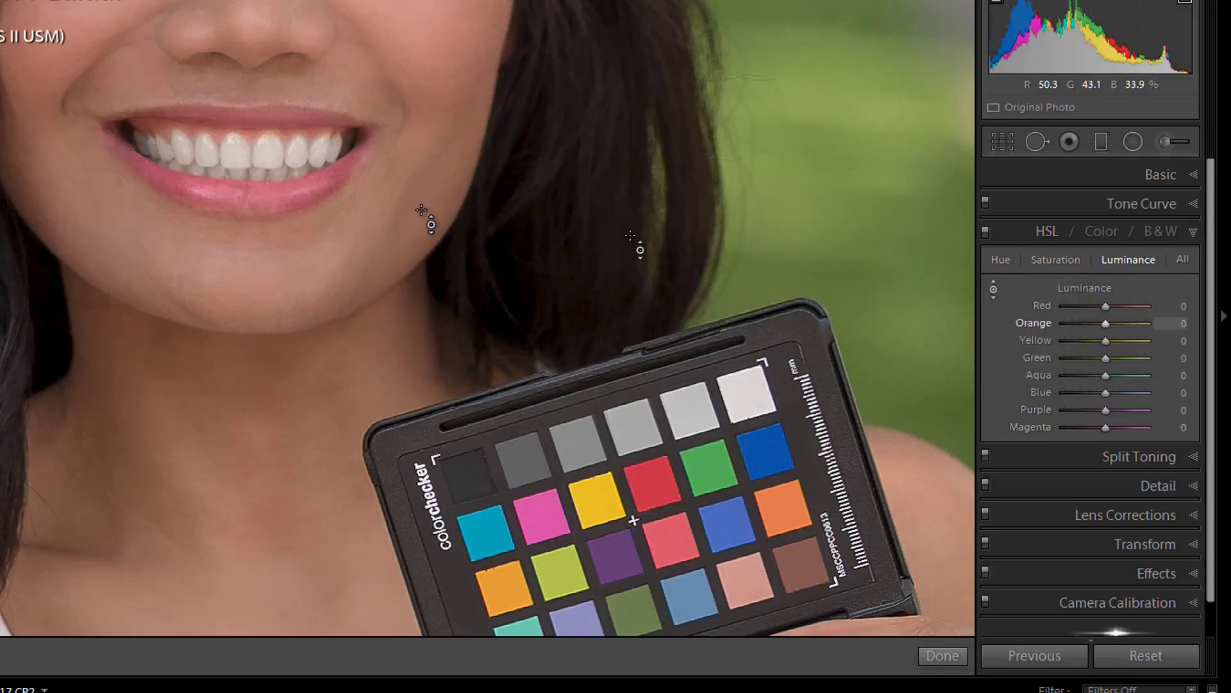
{"action": "key", "text": "alt"}
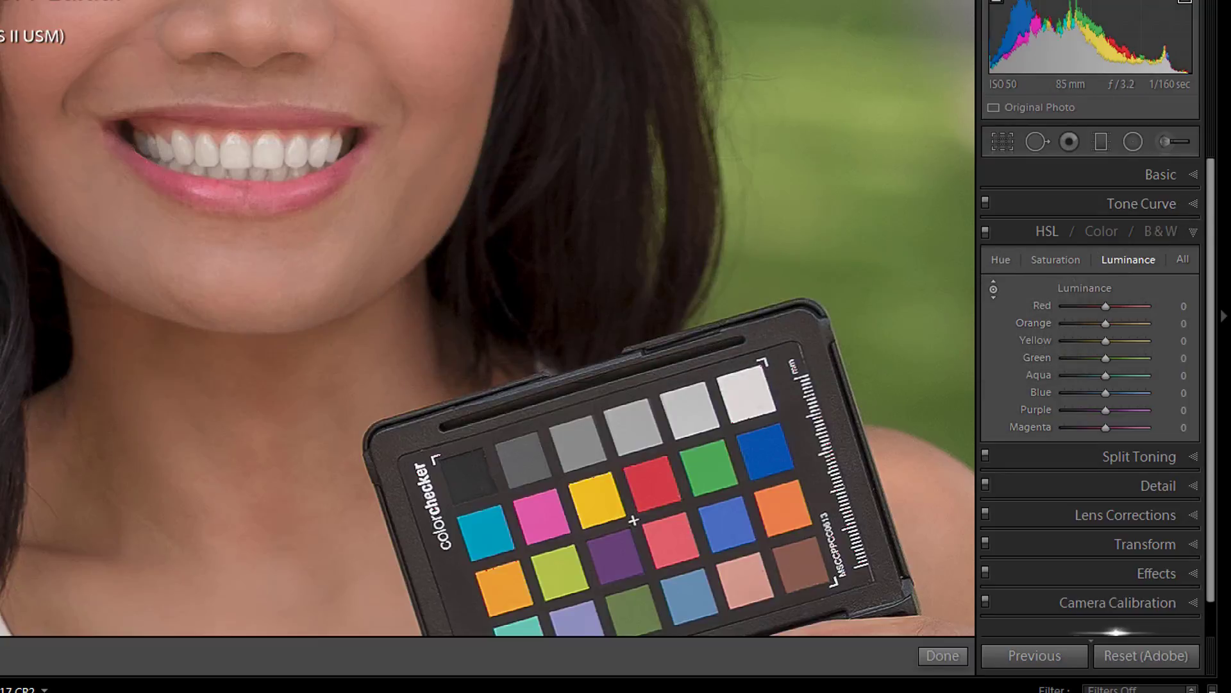
- Start the Hue targeted adjustment with Alt+Ctrl+Shift+H, then switch to the Saturation sliders
{"action": "key", "text": "alt+ctrl+shift+h"}
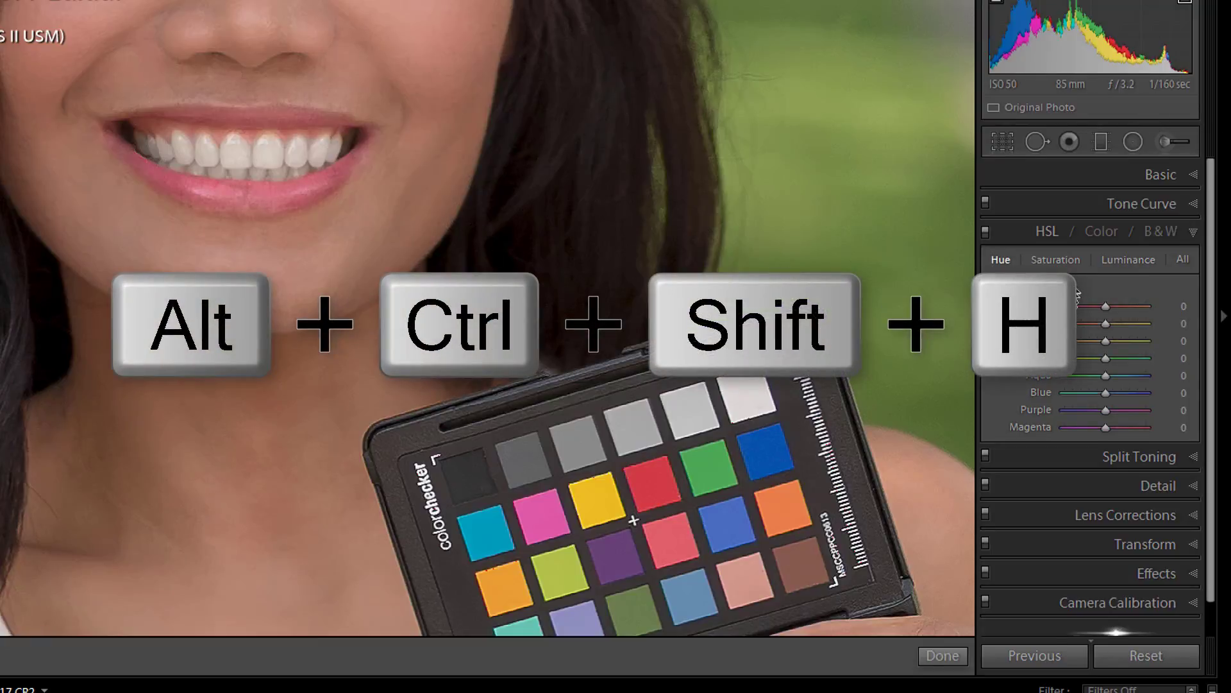
{"action": "left_click", "coordinate": [1055, 260]}
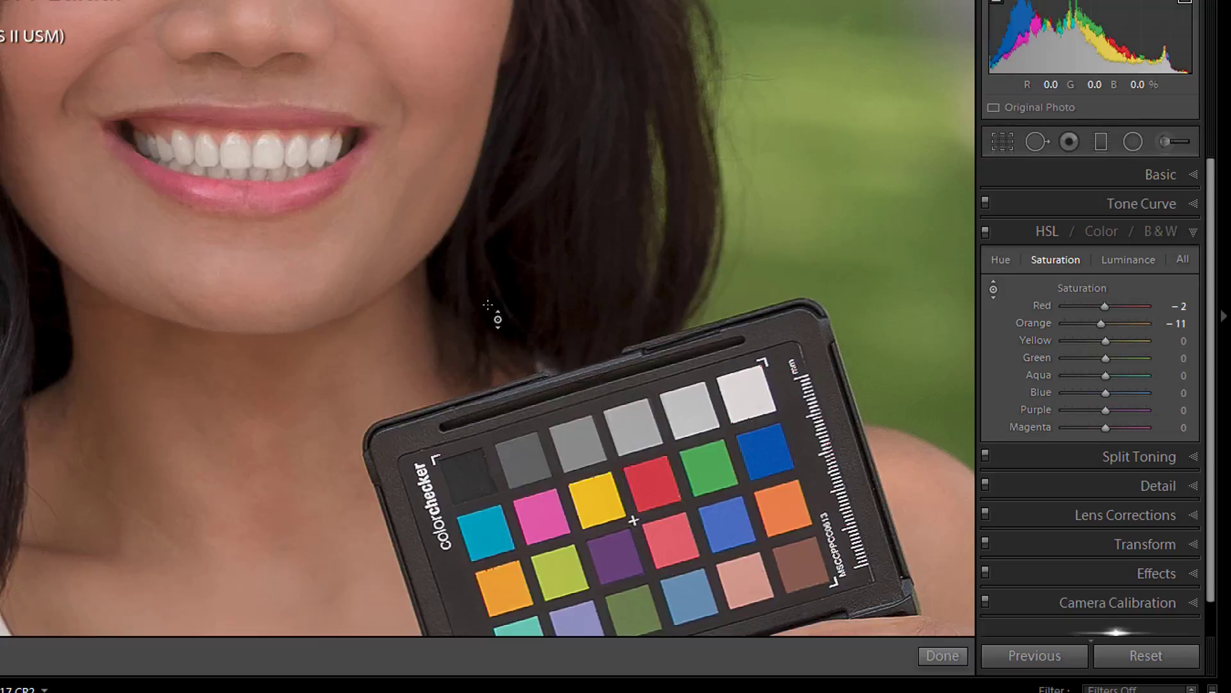
- Pan up to the model's eyes, then zoom out to fit the whole portrait
{"action": "left_click_drag", "start_coordinate": [366, 245], "coordinate": [376, 457]}
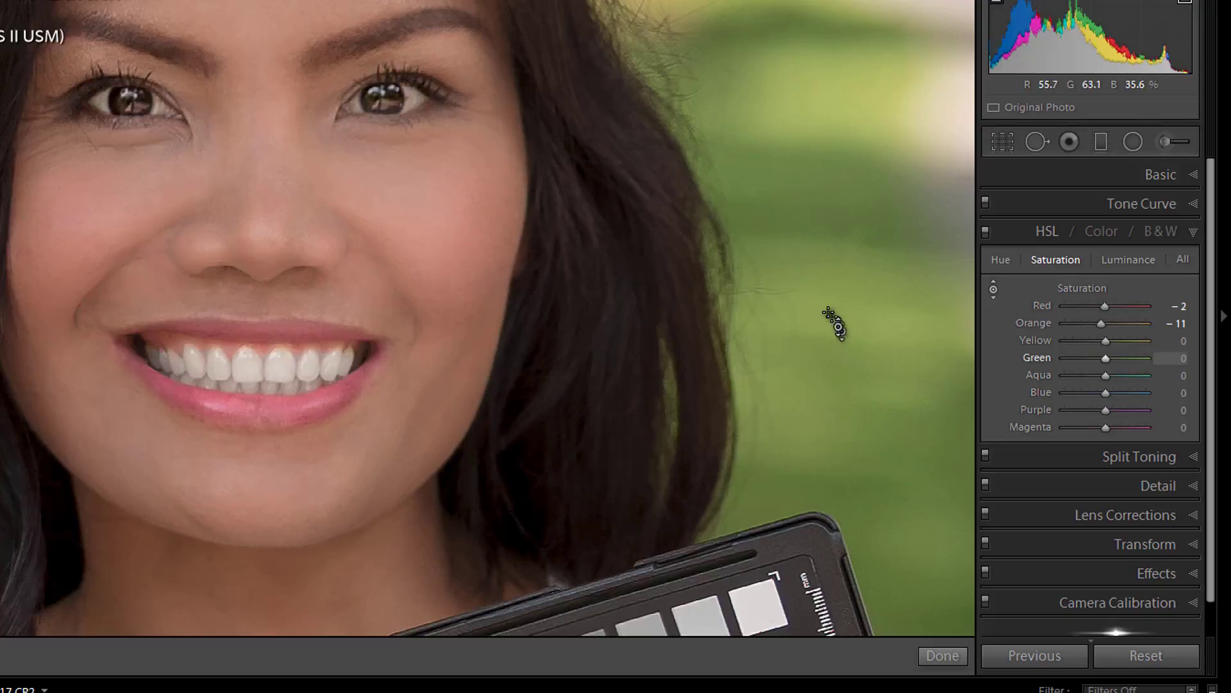
{"action": "left_click", "coordinate": [689, 390]}
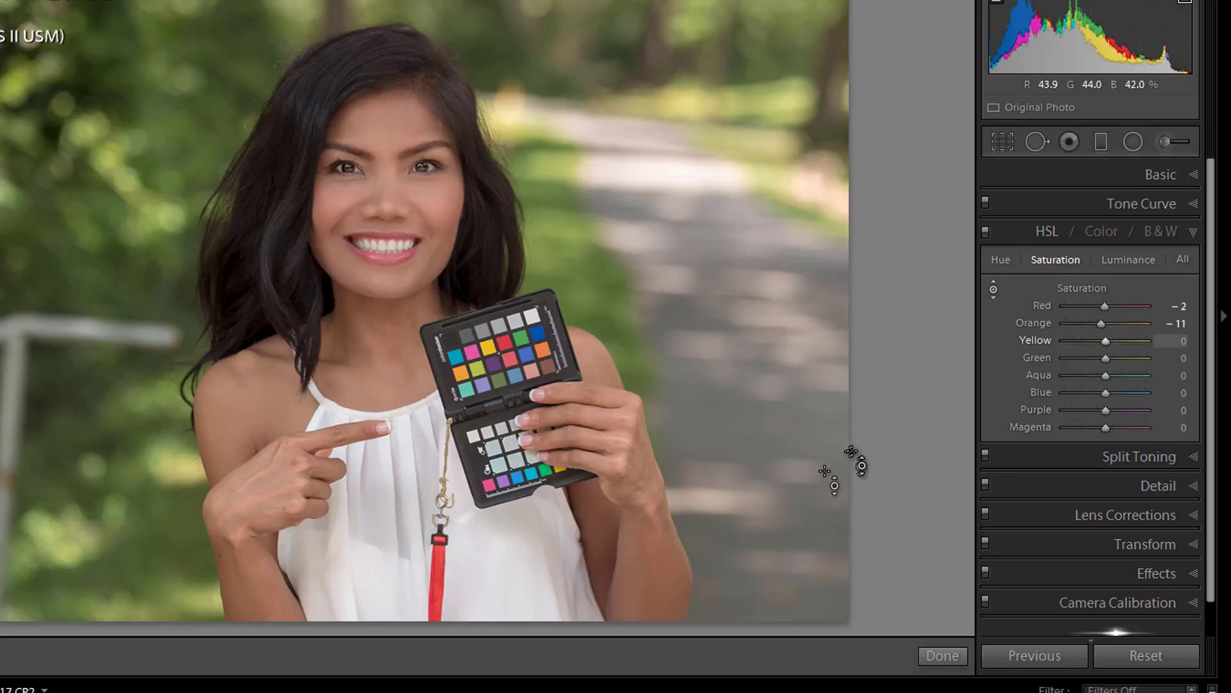
- Reset Red and Orange saturation to 0, then drag on the photo to reach Purple -78 and Magenta -71
{"action": "double_click", "coordinate": [1070, 287]}
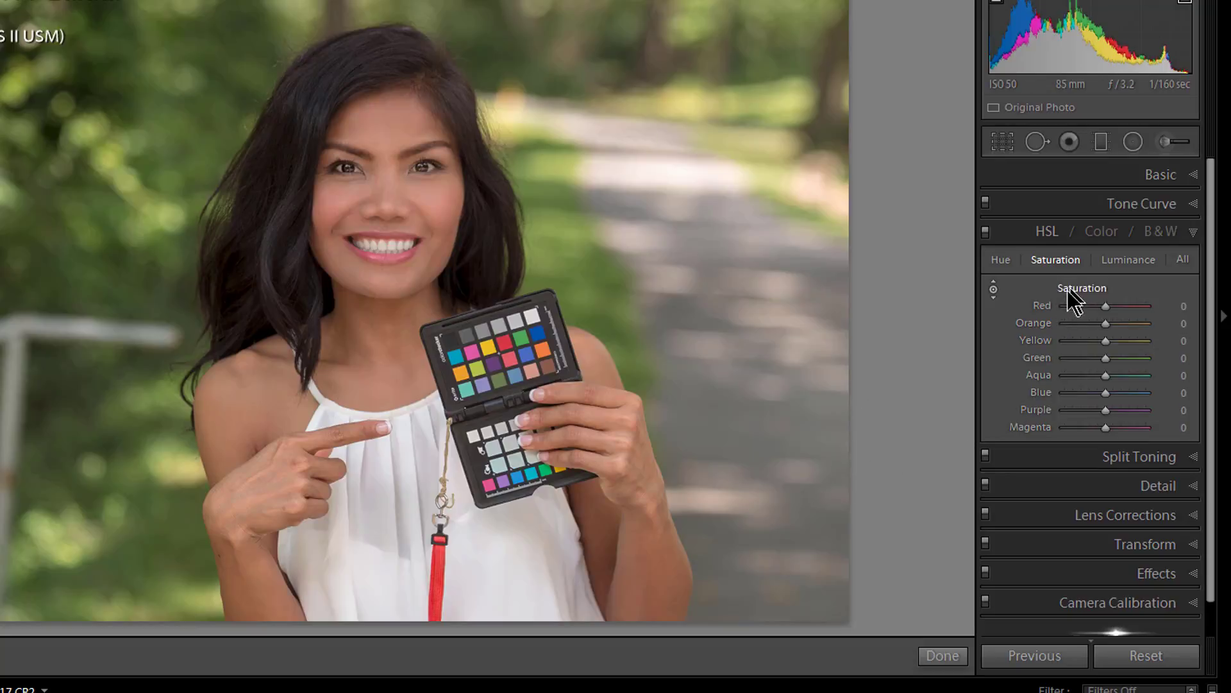
{"action": "left_click_drag", "start_coordinate": [375, 565], "coordinate": [375, 574]}
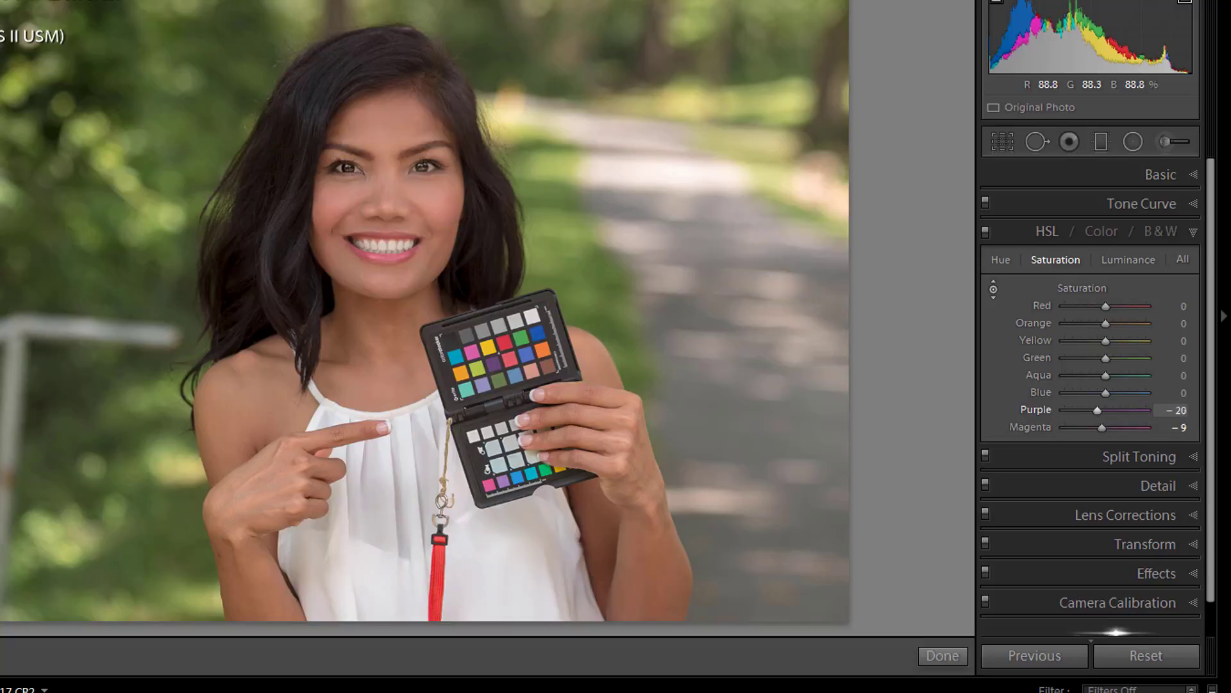
{"action": "left_click_drag", "start_coordinate": [375, 641], "coordinate": [374, 594]}
{"action": "left_click_drag", "start_coordinate": [374, 603], "coordinate": [376, 571]}
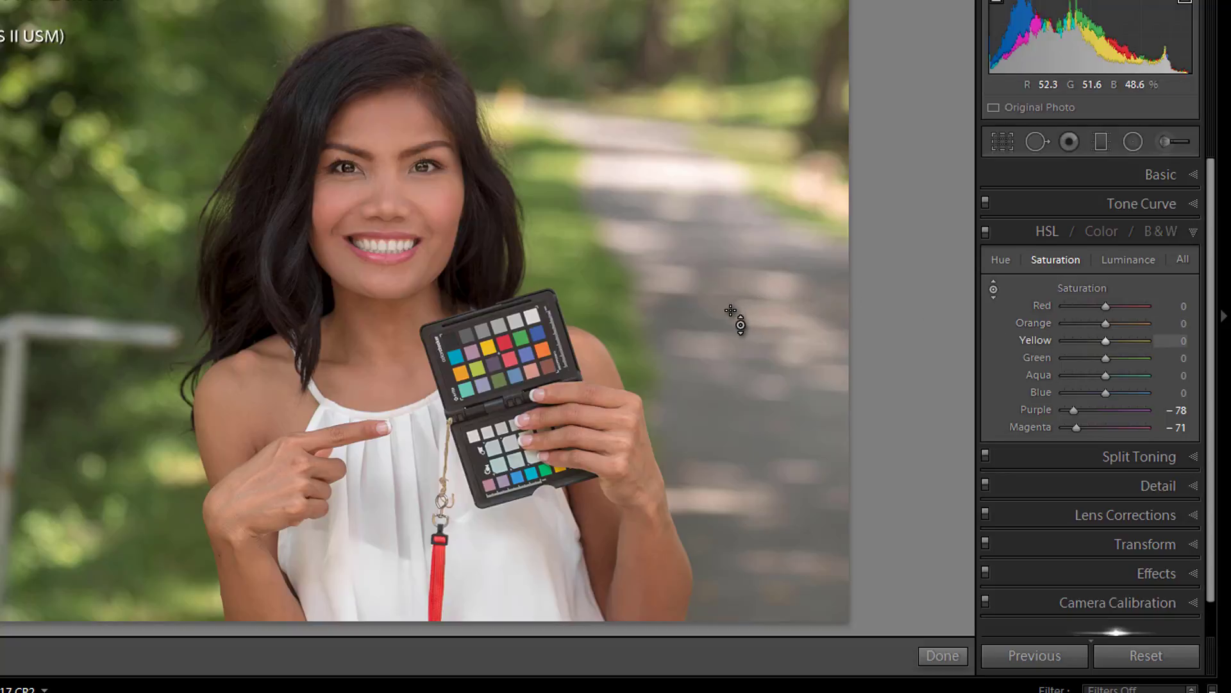
- Reset Purple and Magenta saturation to 0, then zoom in and desaturate the checker's red patch (Red −66, Orange −24)
{"action": "double_click", "coordinate": [1073, 291]}
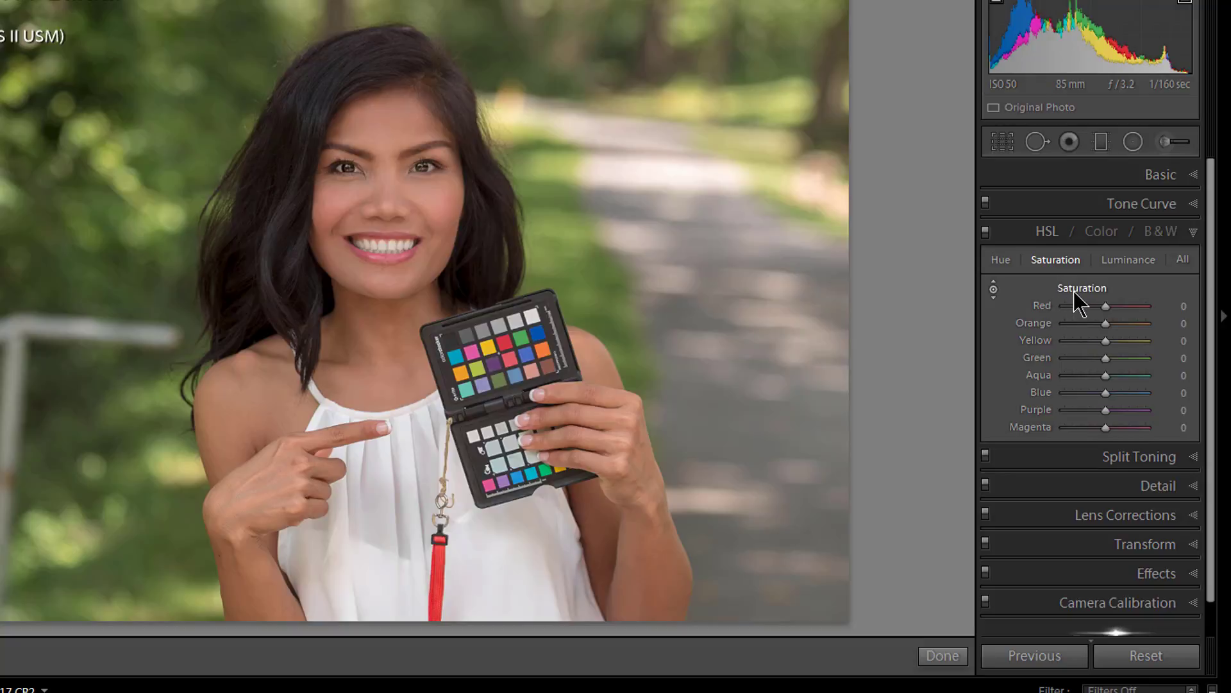
{"action": "left_click", "coordinate": [1127, 267]}
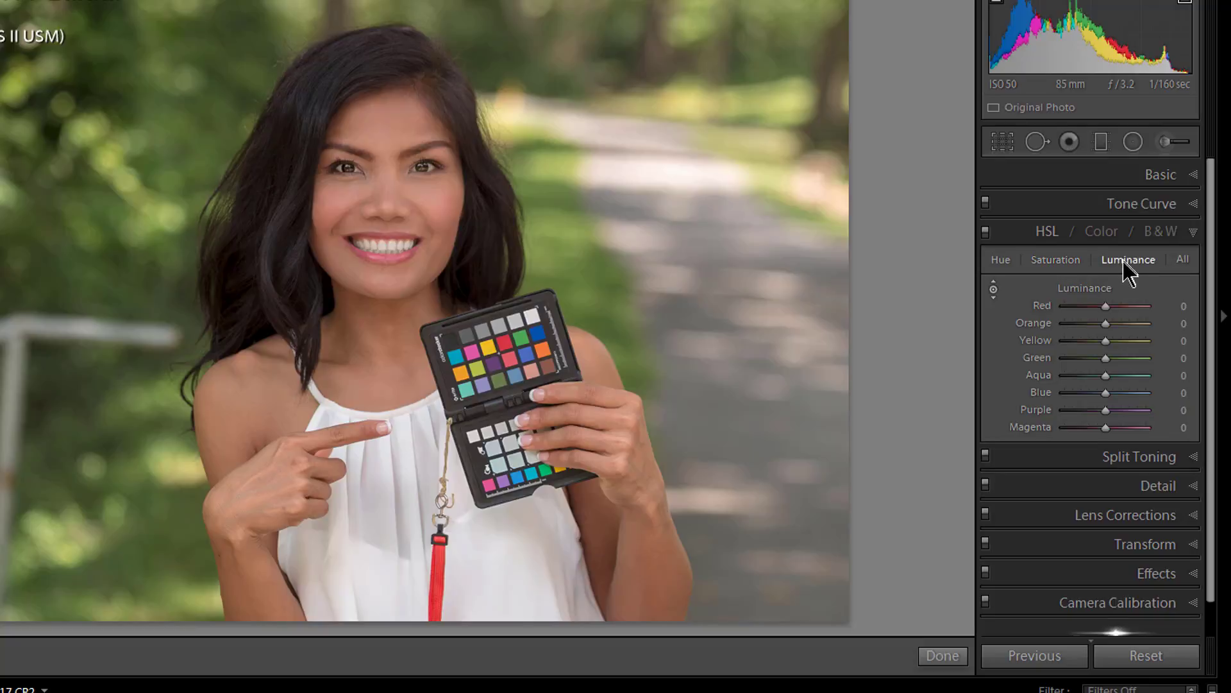
{"action": "left_click", "coordinate": [1067, 261]}
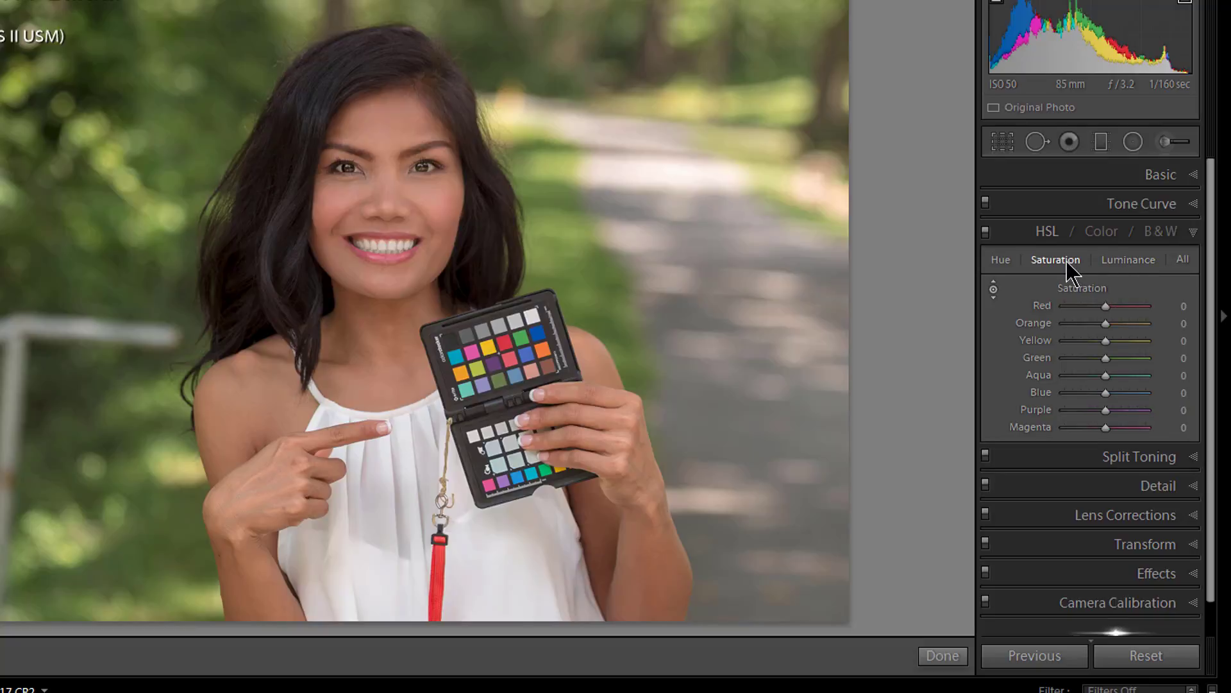
{"action": "left_click", "coordinate": [504, 338]}
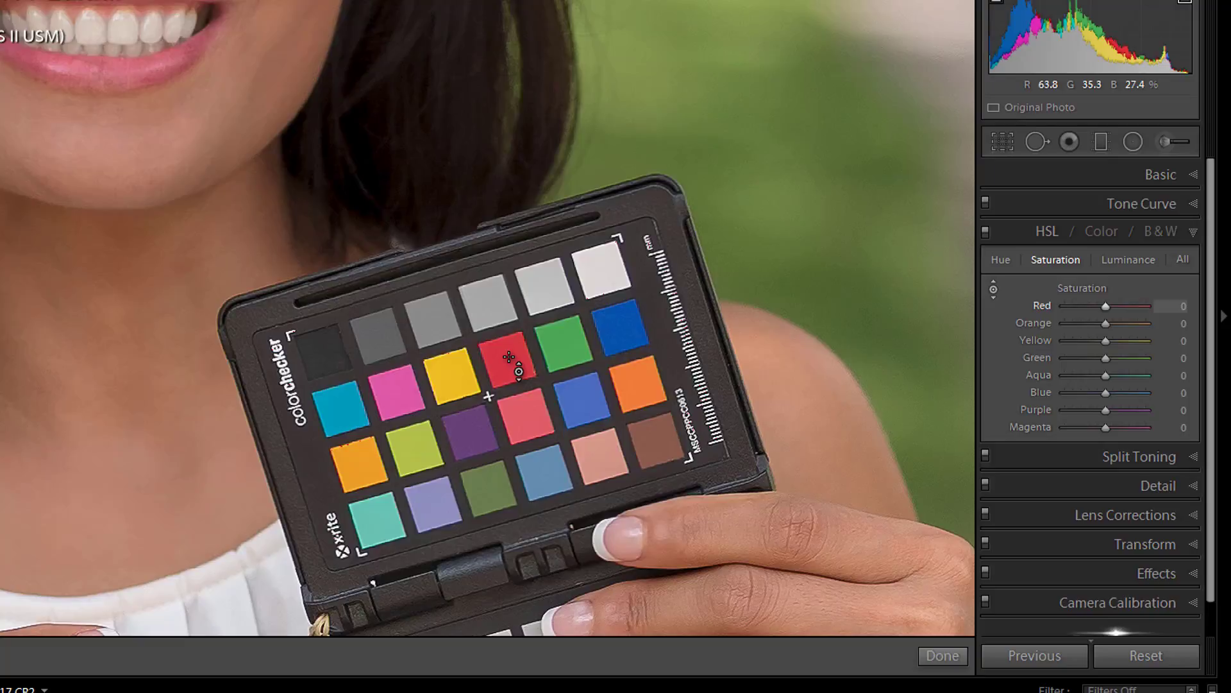
{"action": "left_click_drag", "start_coordinate": [509, 357], "coordinate": [489, 397]}
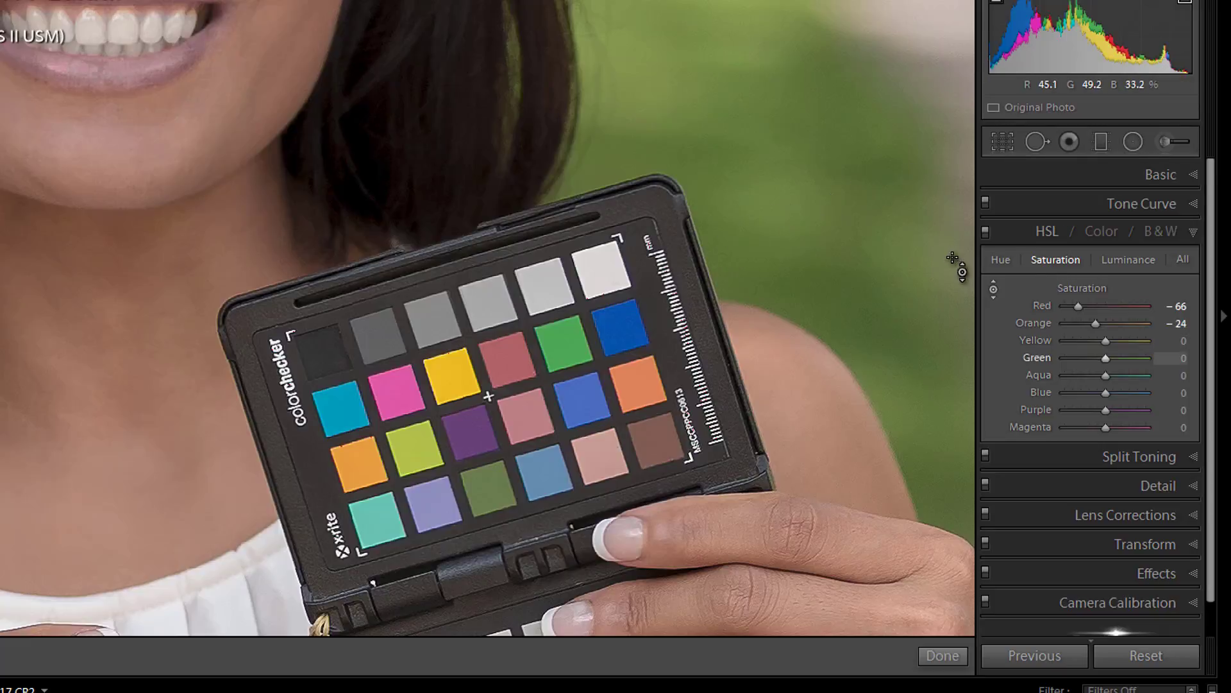
- Reset Red and Orange saturation to 0, preview the Color and B&W mixes, then return to HSL Luminance
{"action": "double_click", "coordinate": [1080, 290]}
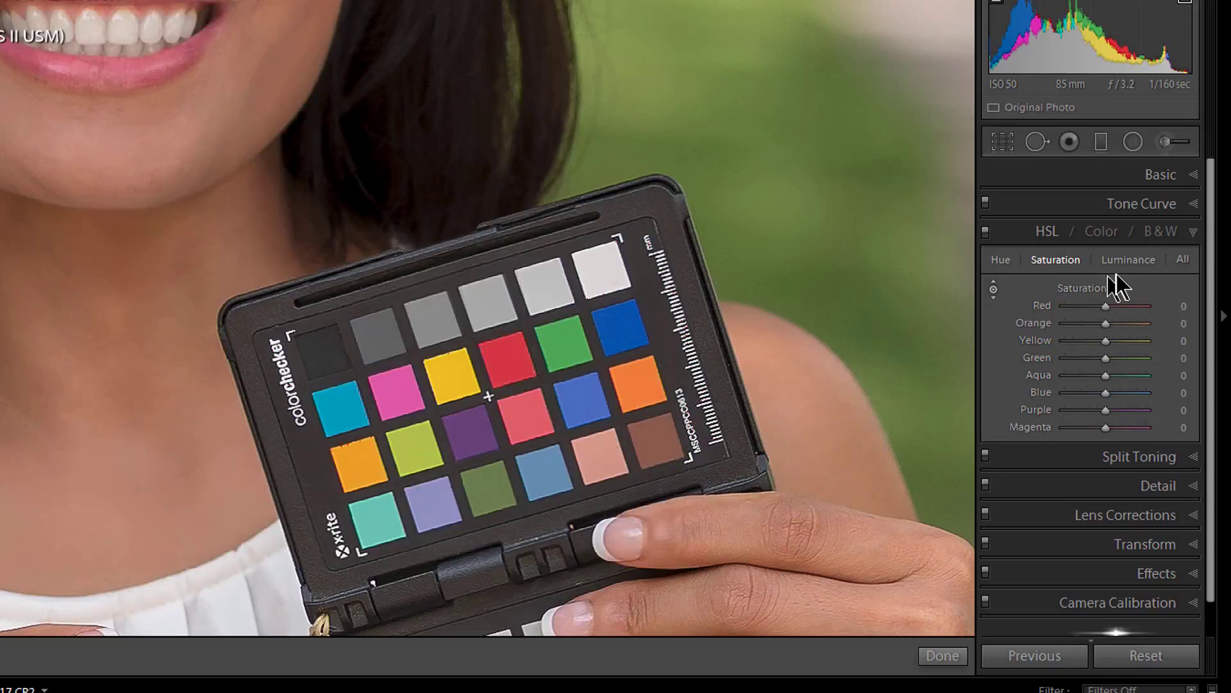
{"action": "left_click", "coordinate": [1128, 260]}
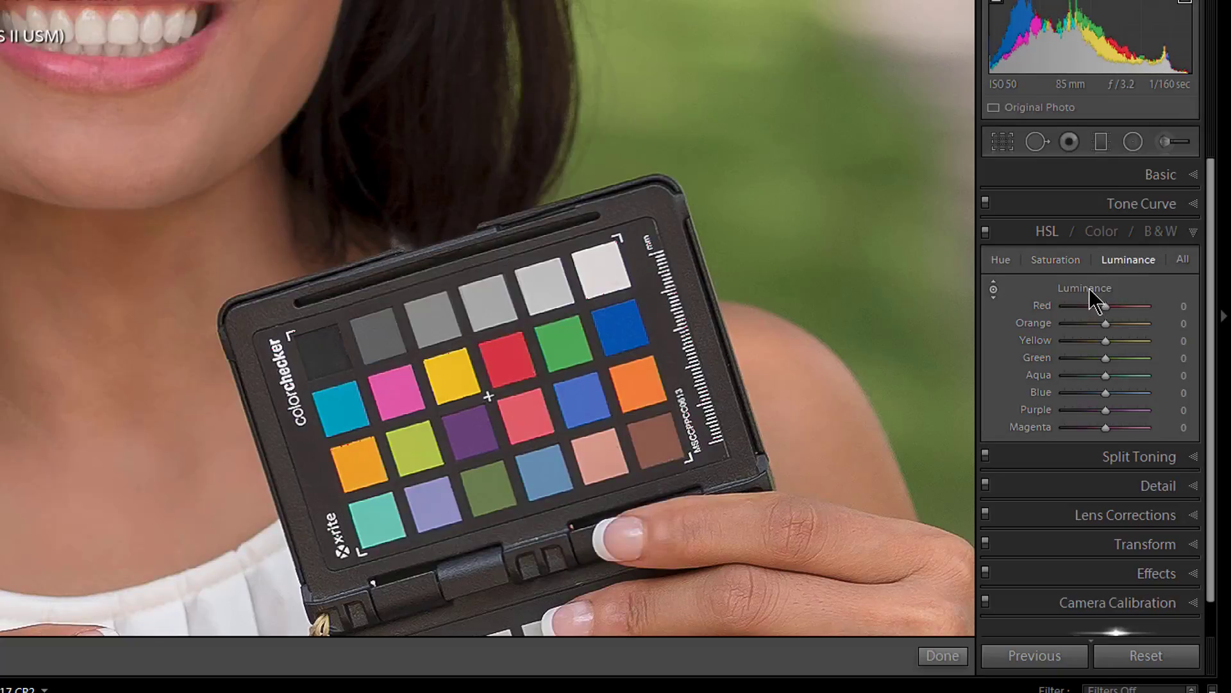
{"action": "left_click", "coordinate": [1106, 235]}
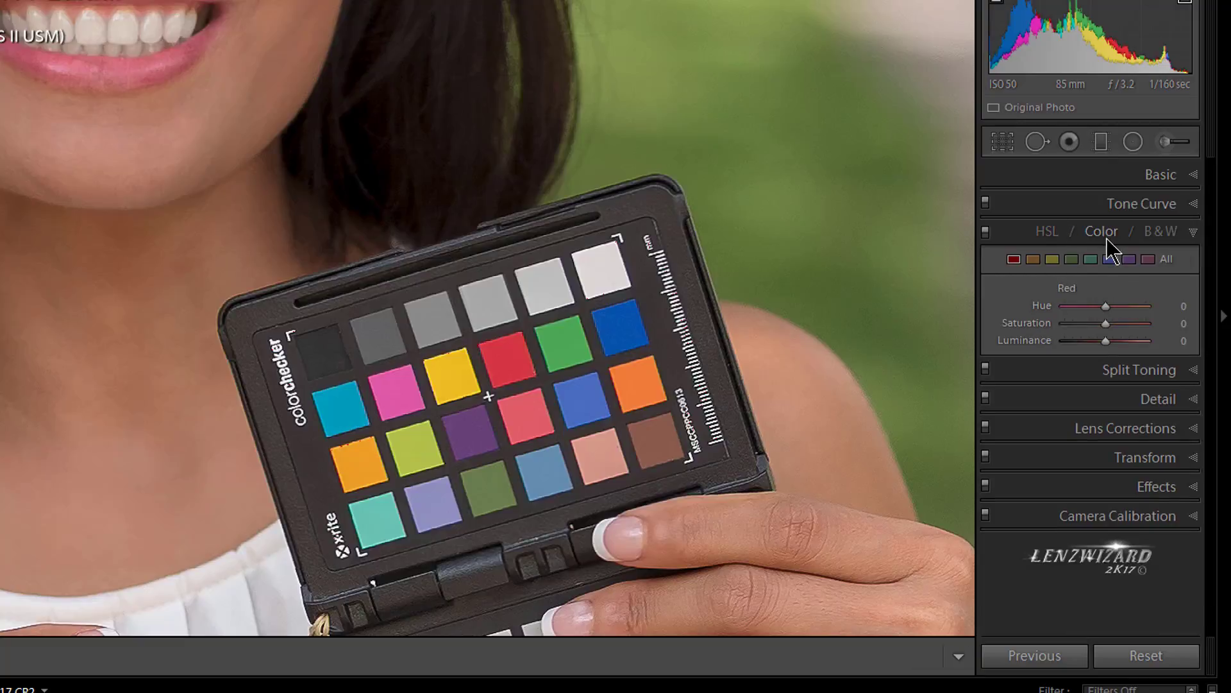
{"action": "left_click", "coordinate": [1162, 234]}
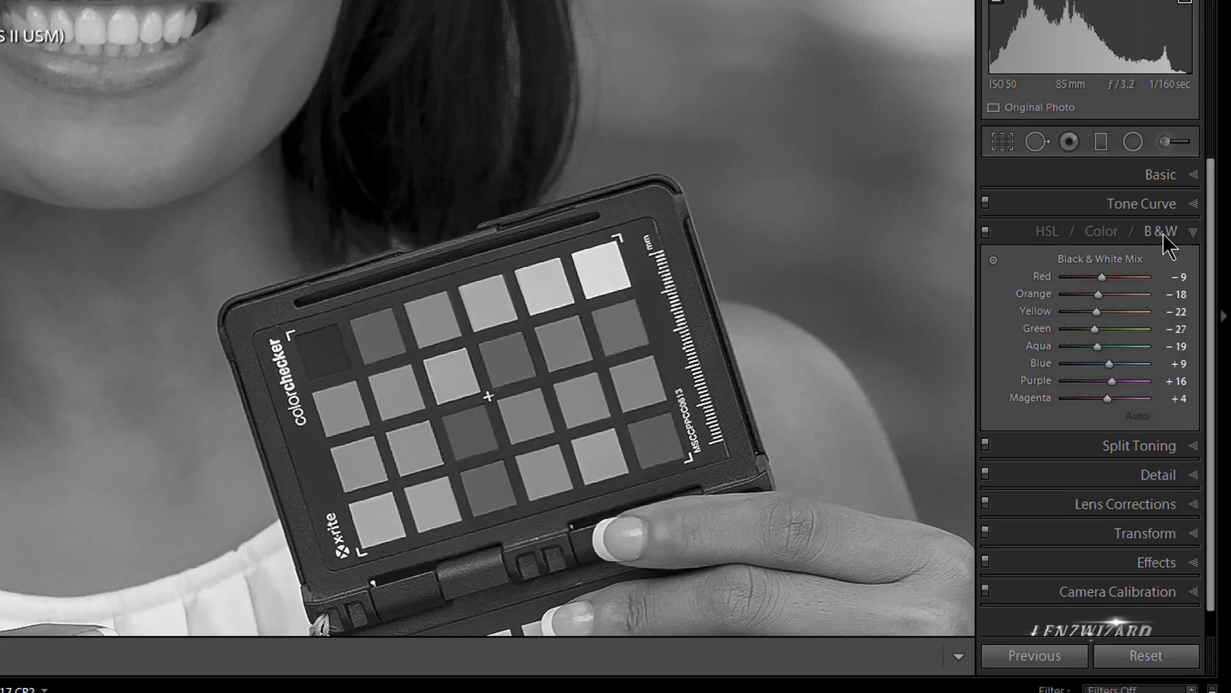
{"action": "left_click", "coordinate": [1039, 235]}
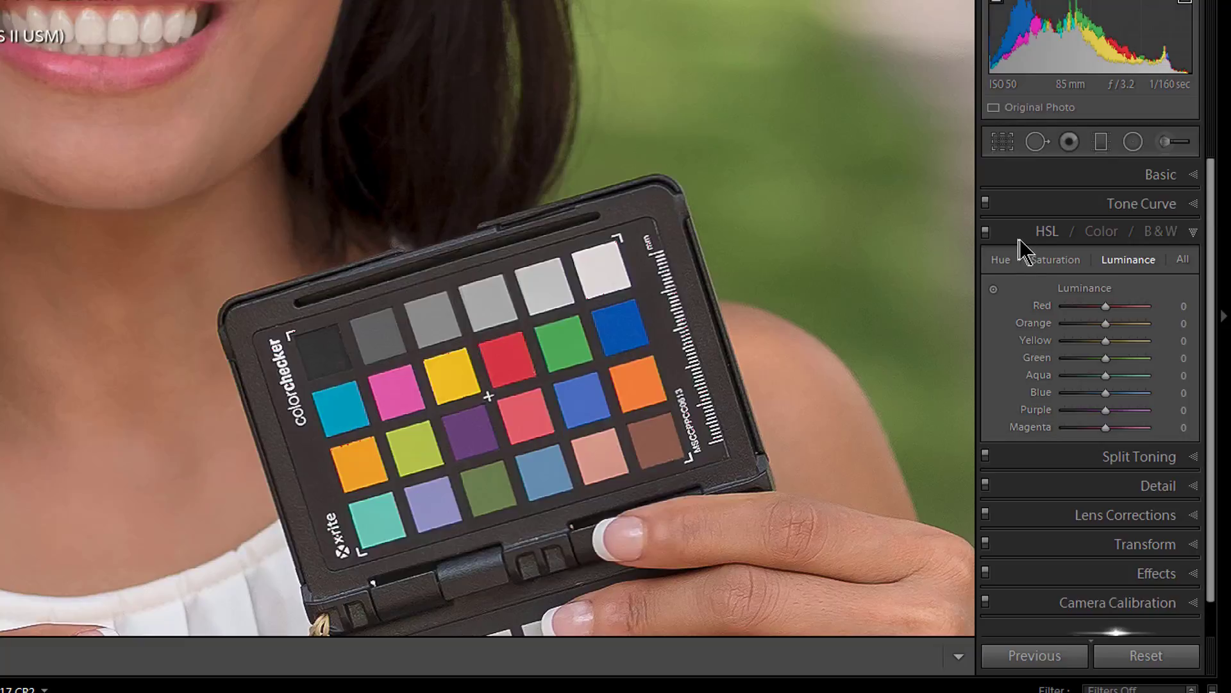
- Expand the Detail panel, then the Basic panel, which collapses Detail under Solo Mode
{"action": "left_click", "coordinate": [1084, 482]}
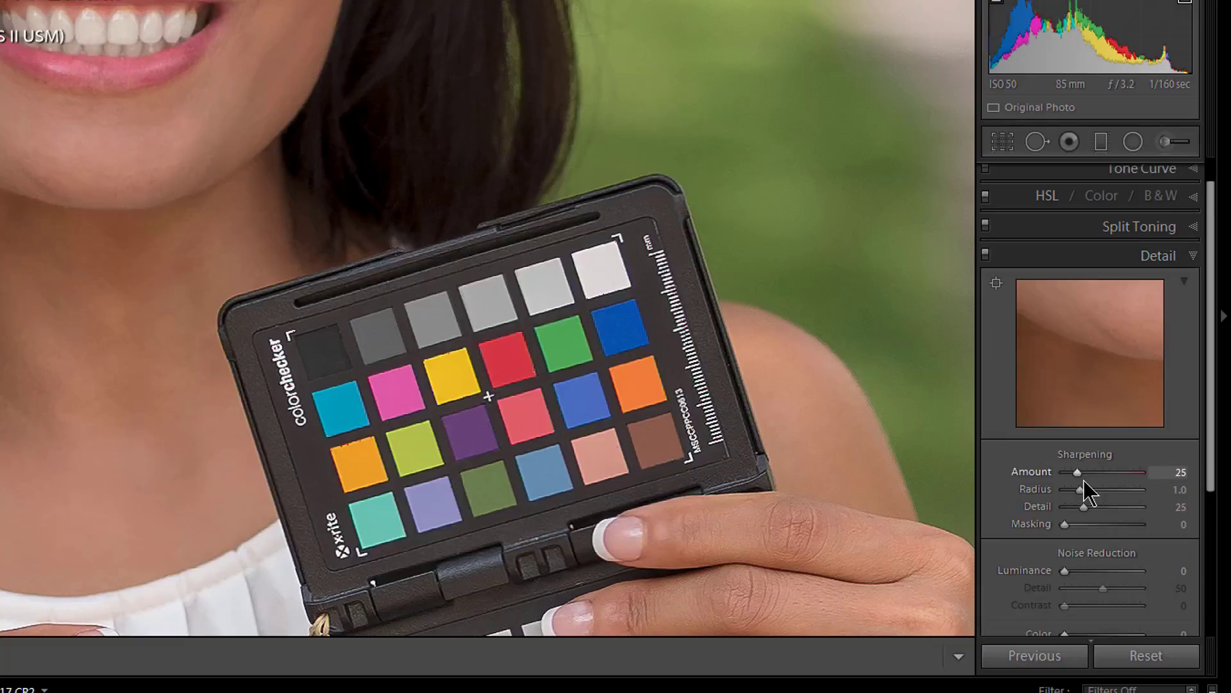
{"action": "scroll", "coordinate": [1116, 413], "scroll_direction": "up", "scroll_amount": 1}
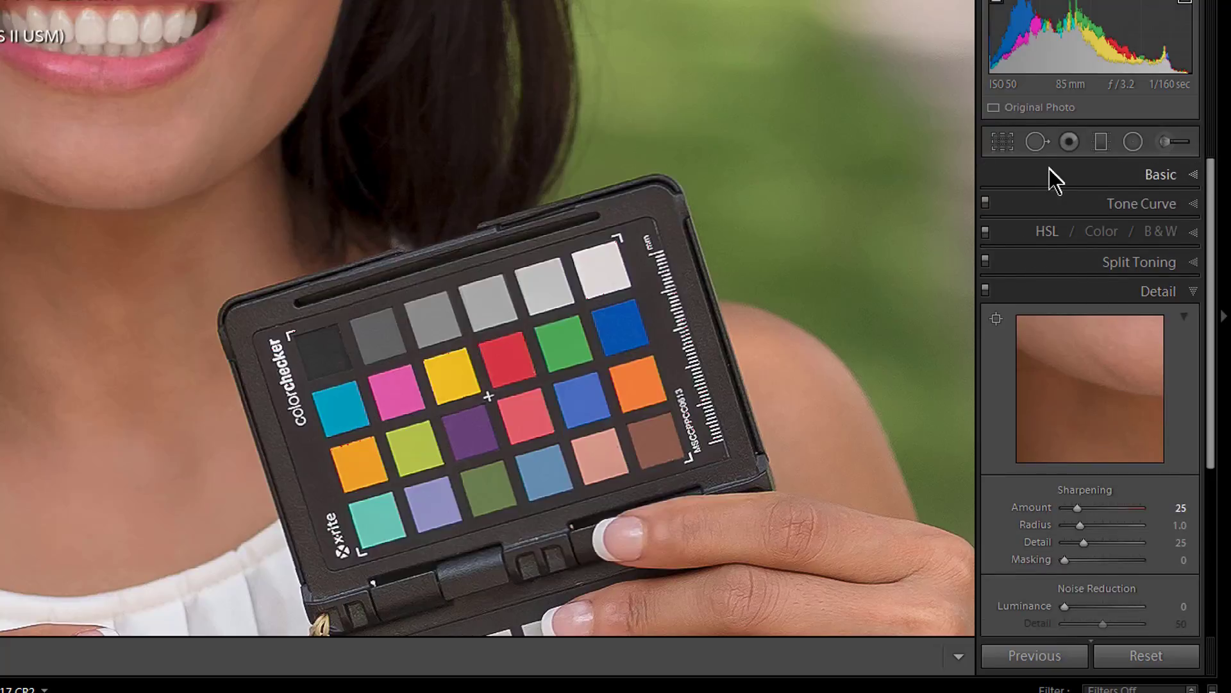
{"action": "left_click", "coordinate": [1055, 186]}
{"action": "scroll", "coordinate": [1100, 423], "scroll_direction": "down", "scroll_amount": 1}
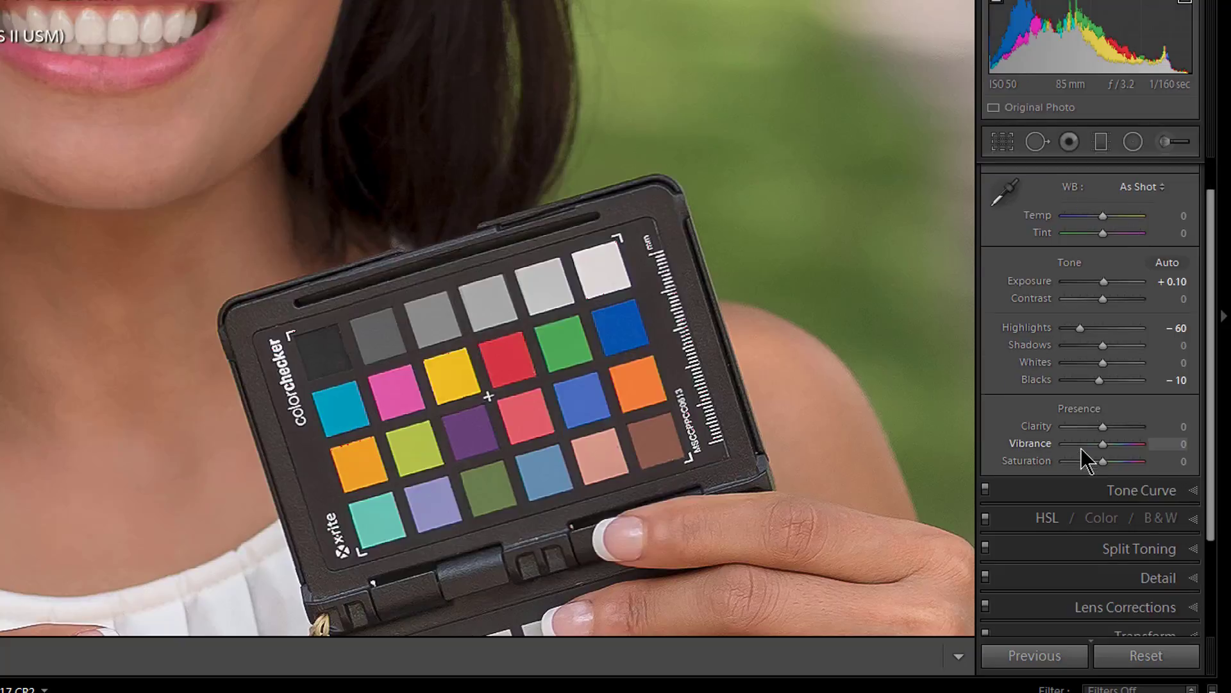
{"action": "scroll", "coordinate": [1110, 449], "scroll_direction": "up", "scroll_amount": 1}
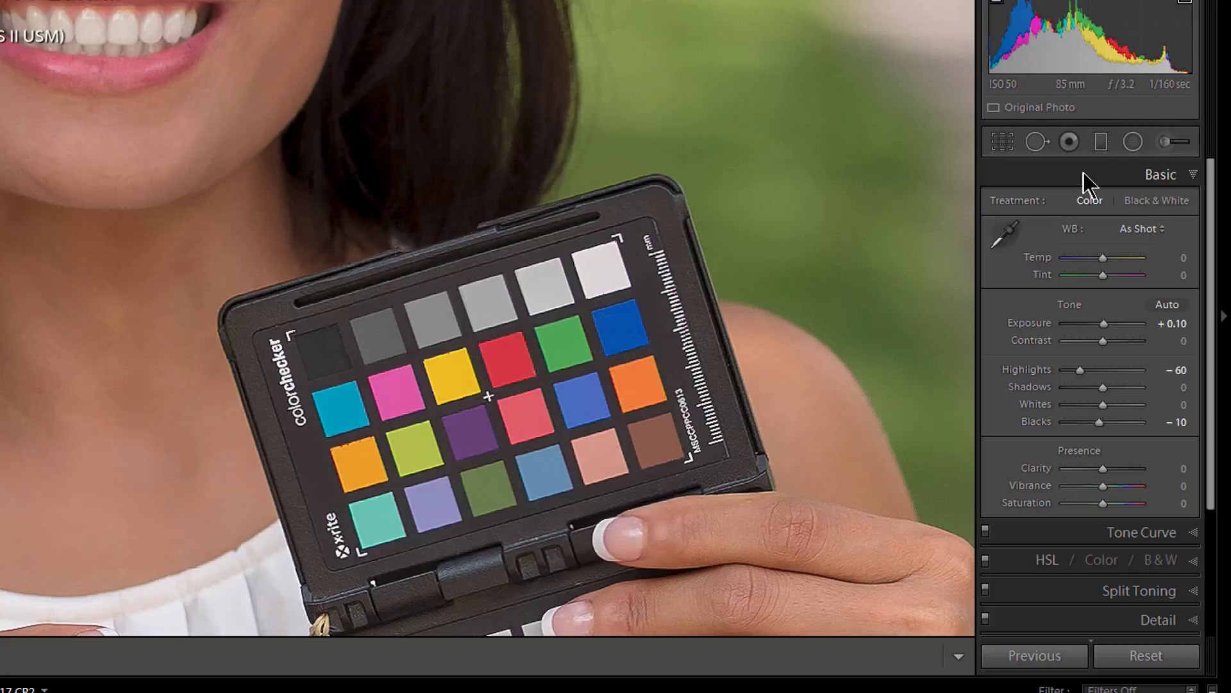
- Turn off Solo Mode and expand Split Toning and Lens Corrections together with Basic
{"action": "right_click", "coordinate": [1064, 599]}
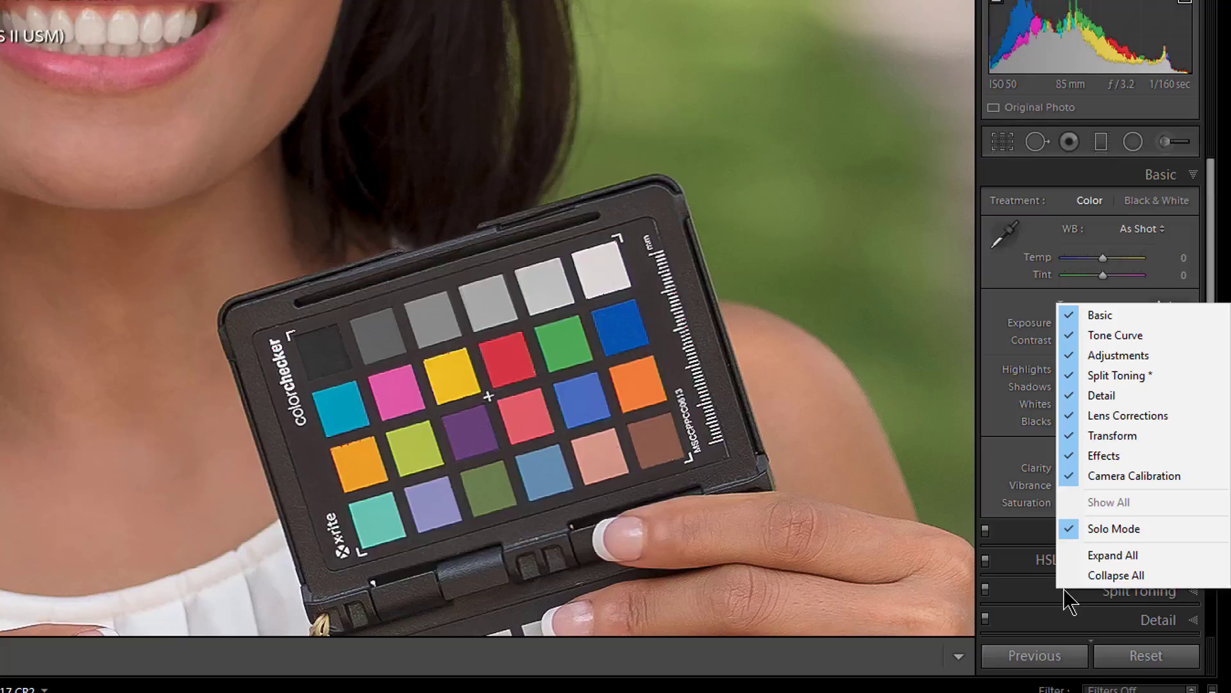
{"action": "left_click", "coordinate": [1095, 526]}
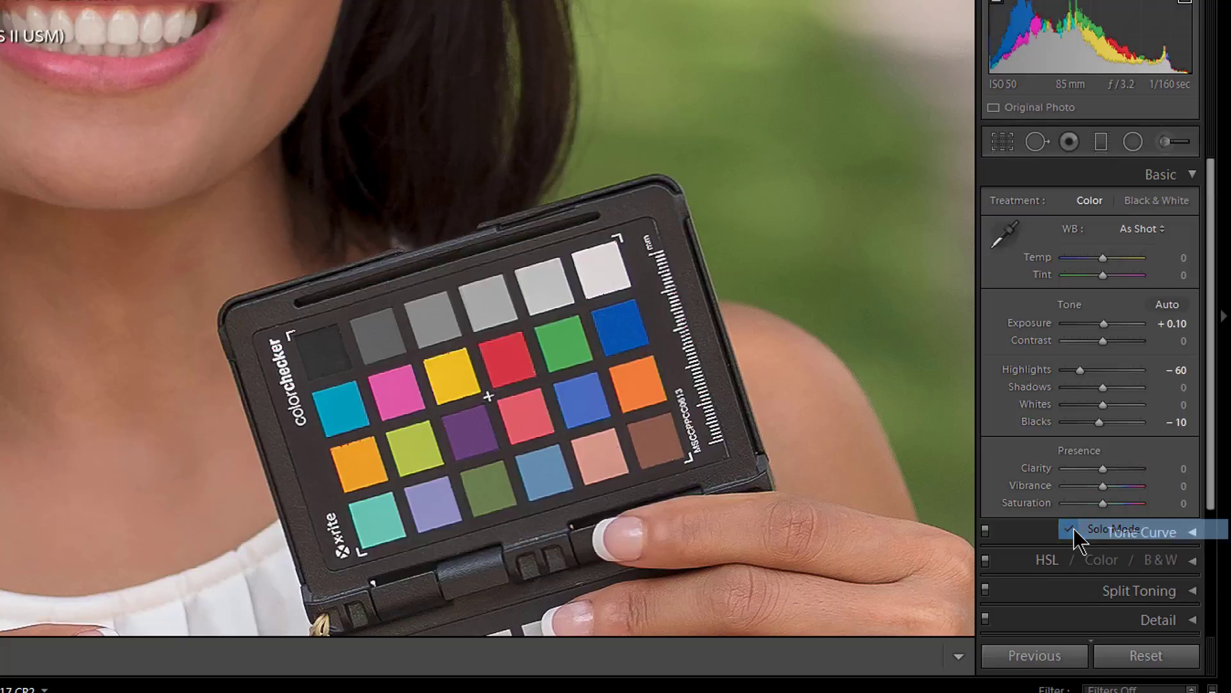
{"action": "left_click", "coordinate": [1196, 595]}
{"action": "scroll", "coordinate": [1123, 490], "scroll_direction": "down", "scroll_amount": 3}
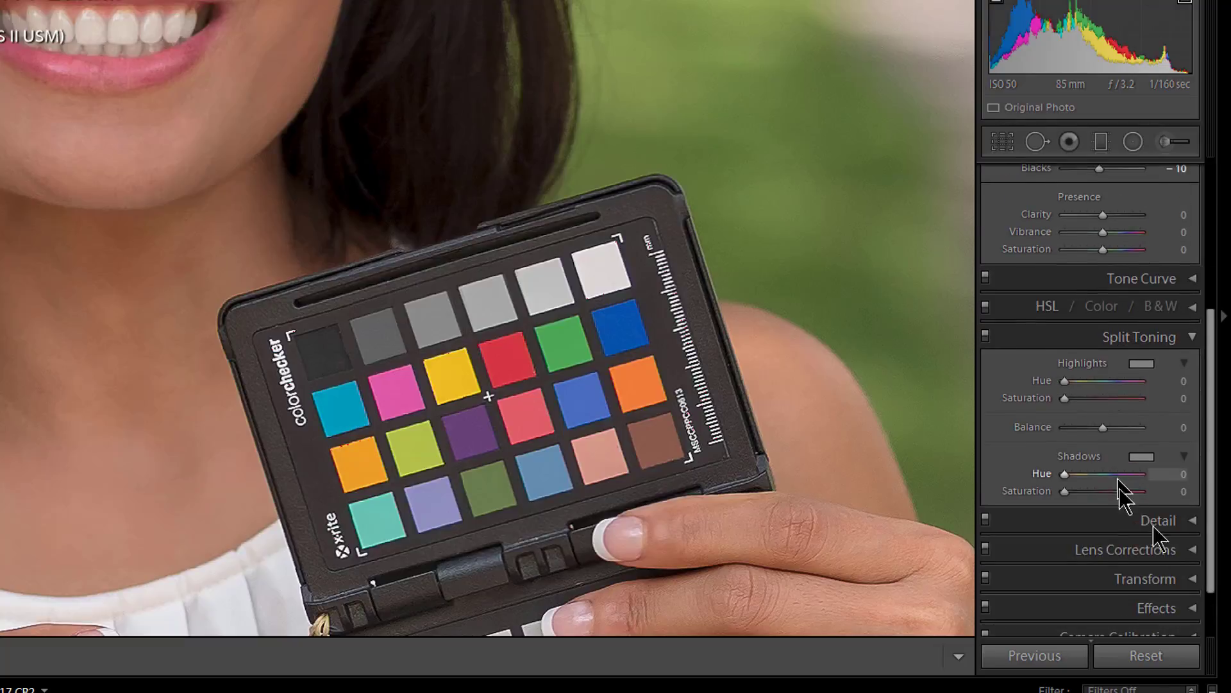
{"action": "left_click", "coordinate": [1193, 549]}
{"action": "scroll", "coordinate": [1154, 489], "scroll_direction": "down", "scroll_amount": 3}
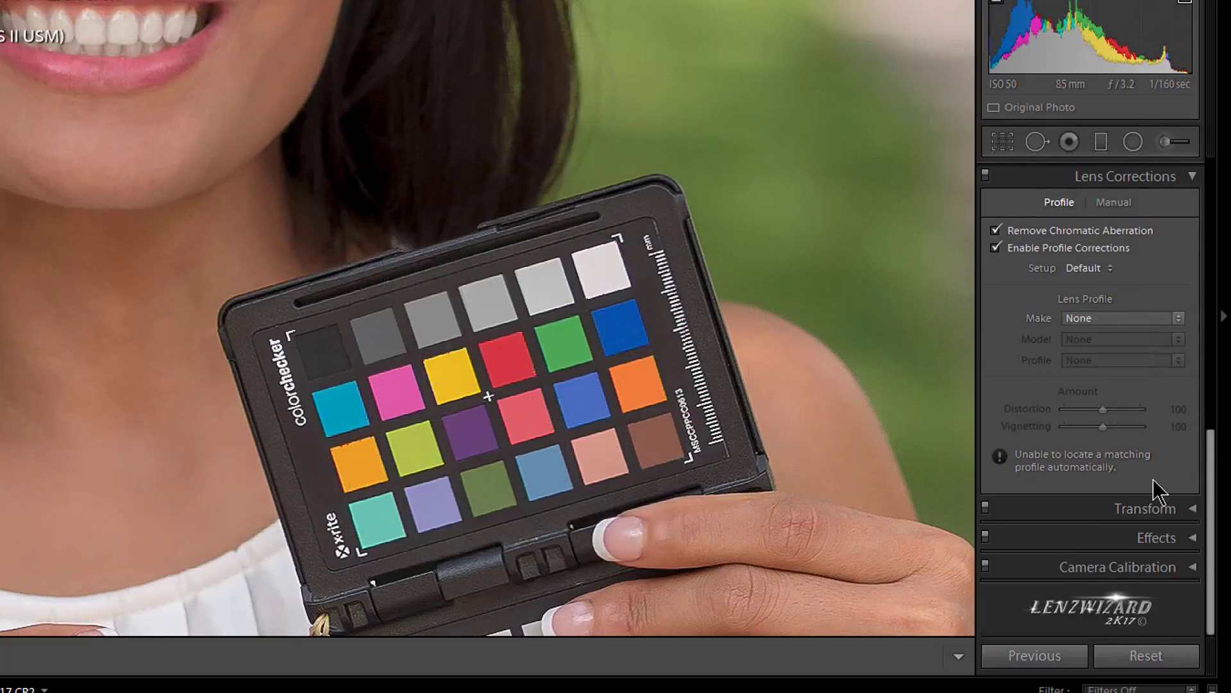
{"action": "scroll", "coordinate": [1155, 486], "scroll_direction": "up", "scroll_amount": 10}
{"action": "scroll", "coordinate": [1153, 475], "scroll_direction": "up", "scroll_amount": 2}
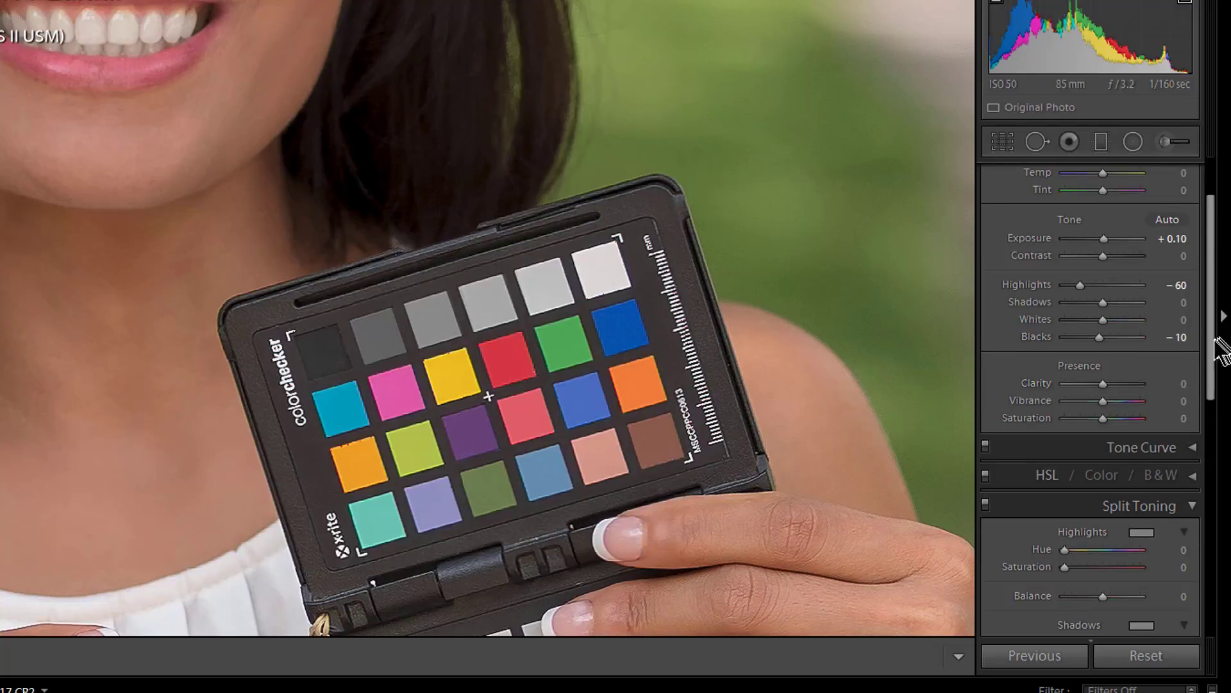
{"action": "left_click_drag", "start_coordinate": [1218, 359], "coordinate": [1187, 459]}
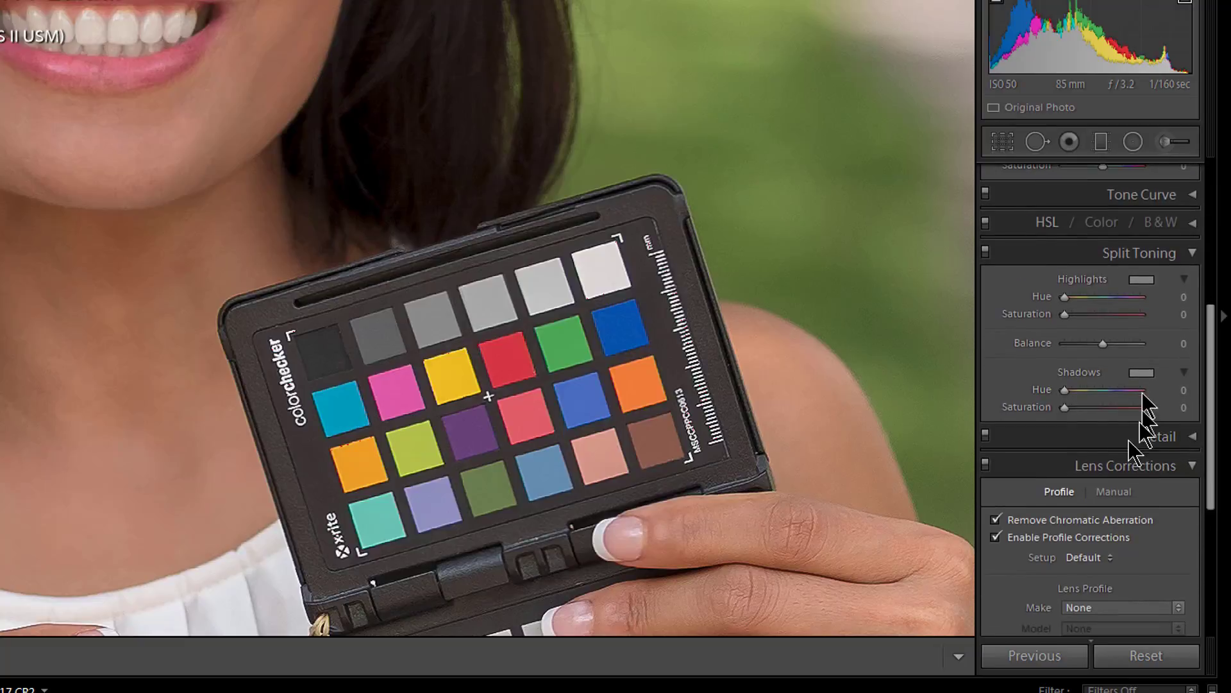
- Re-enable Solo Mode, then expand HSL and then Basic so only one section stays open
{"action": "right_click", "coordinate": [1059, 442]}
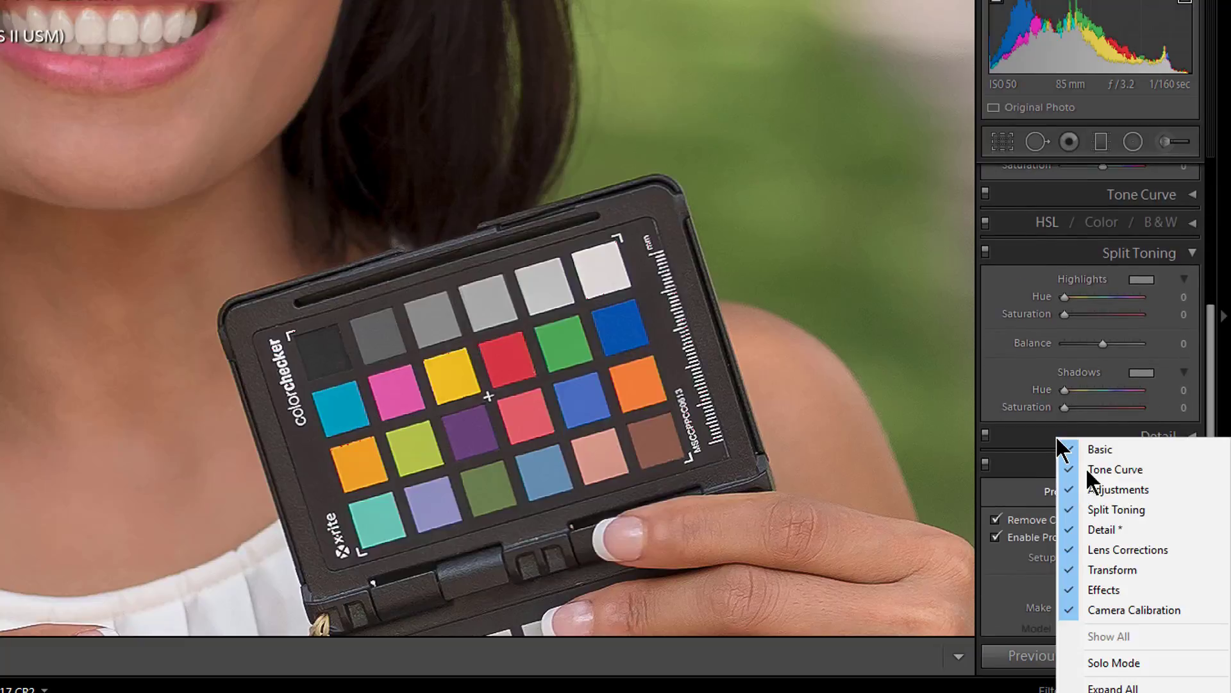
{"action": "left_click", "coordinate": [1090, 662]}
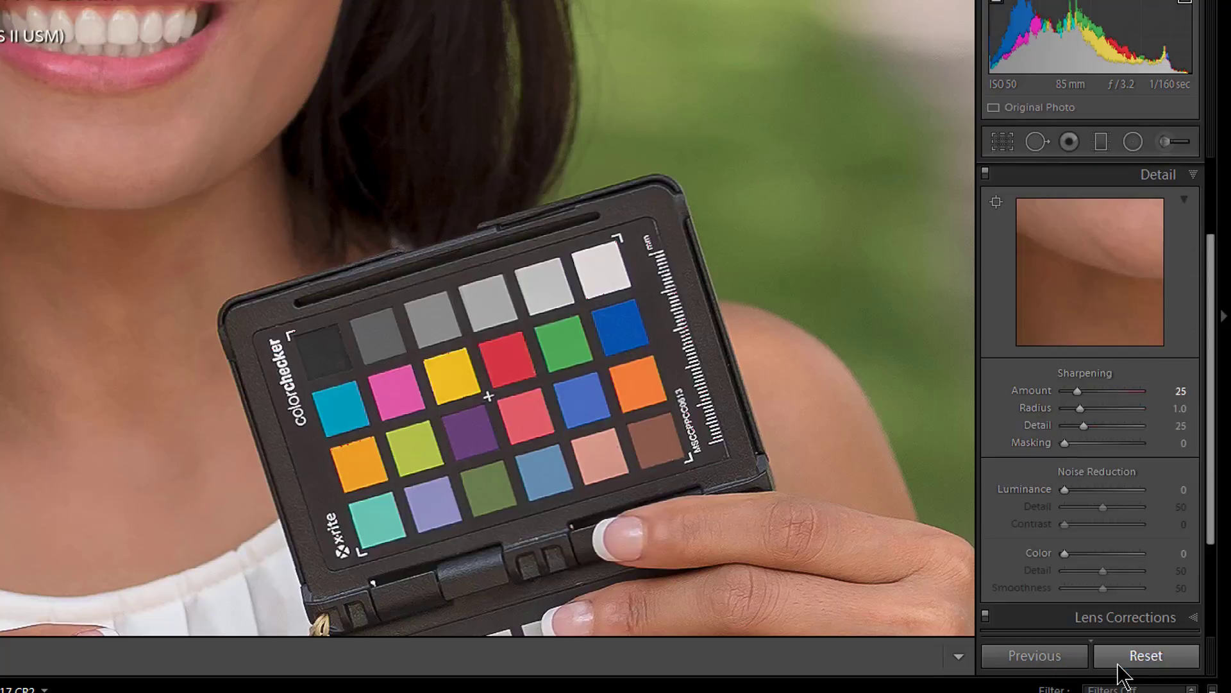
{"action": "scroll", "coordinate": [1176, 308], "scroll_direction": "up", "scroll_amount": 4}
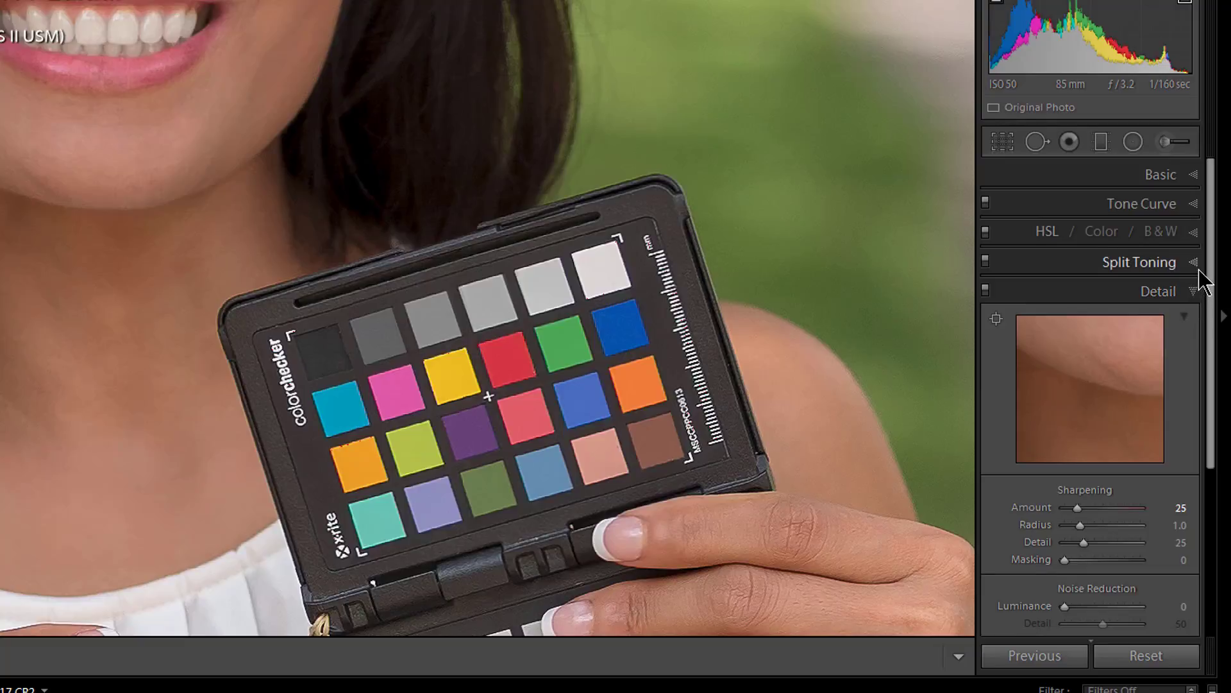
{"action": "left_click", "coordinate": [1187, 233]}
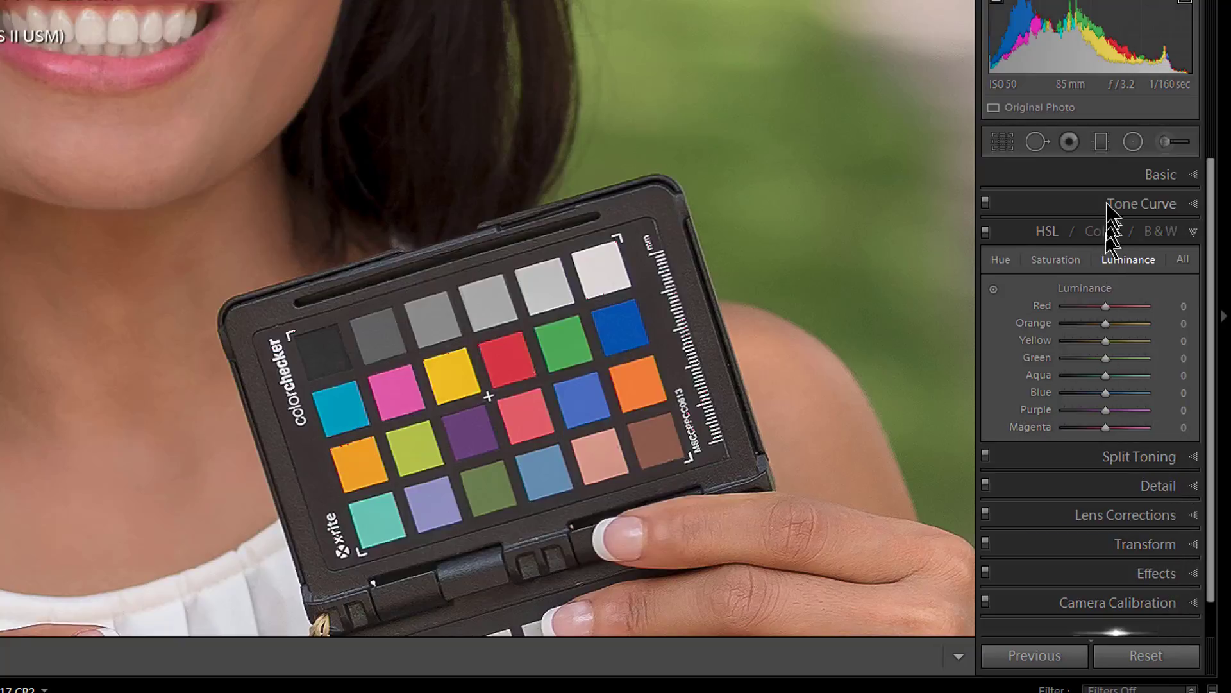
{"action": "left_click", "coordinate": [1108, 178]}
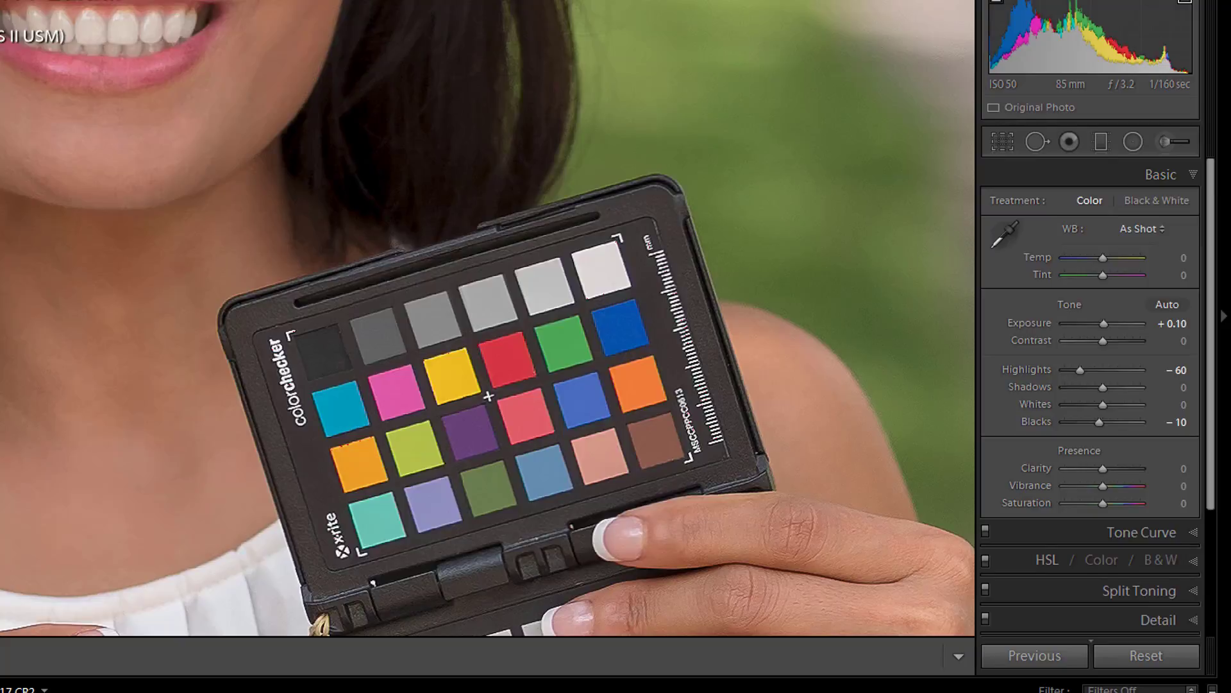
- Reveal the reset options with Shift and Alt, then start targeted Saturation adjustment with Ctrl+Alt+Shift+S
{"action": "key", "text": "shift"}
{"action": "key", "text": "alt"}
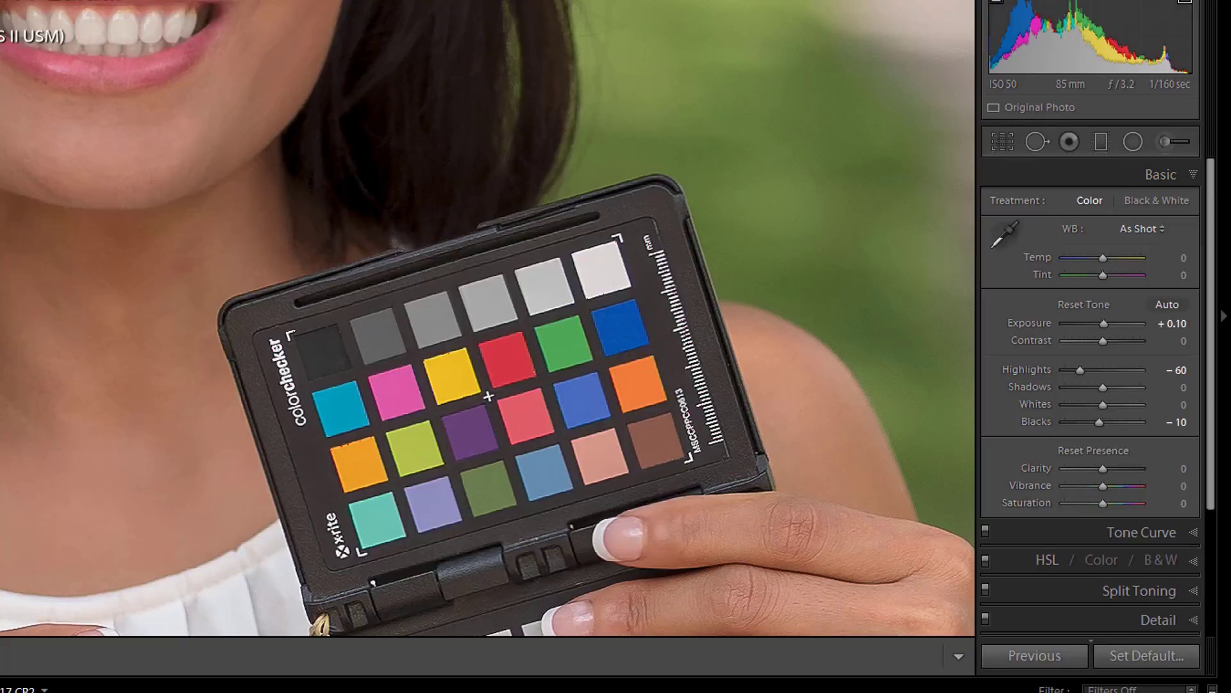
{"action": "key", "text": "ctrl+alt+shift+s"}
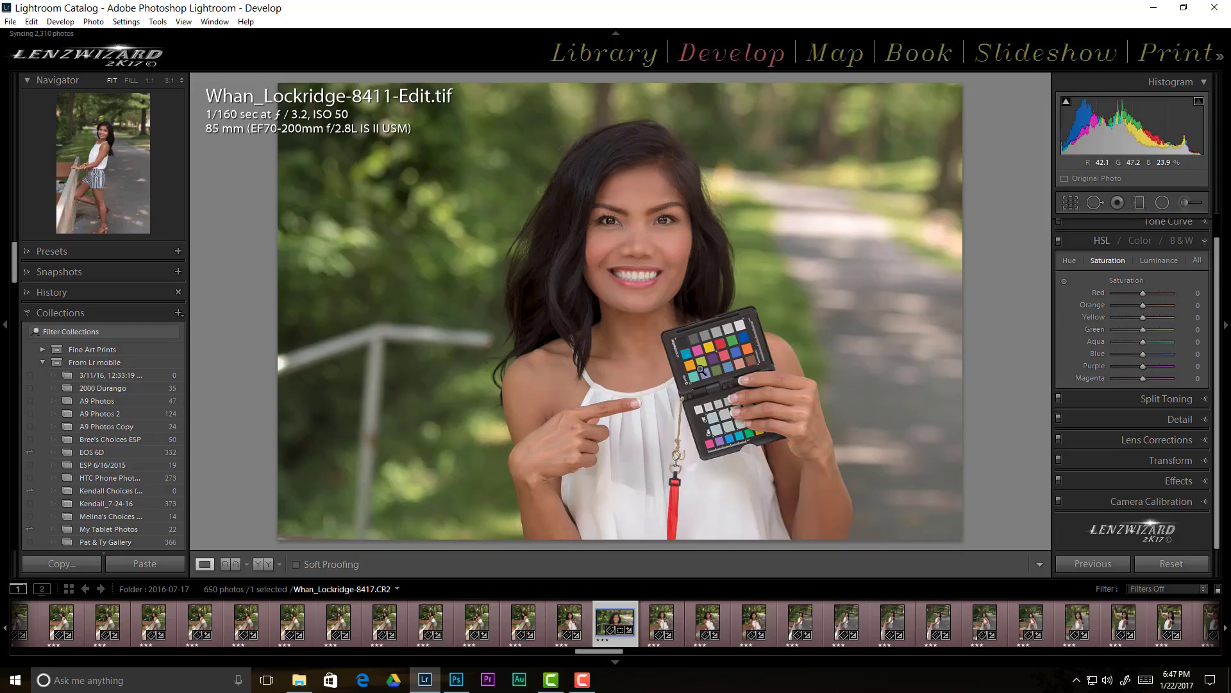
{"action": "left_click", "coordinate": [701, 370]}
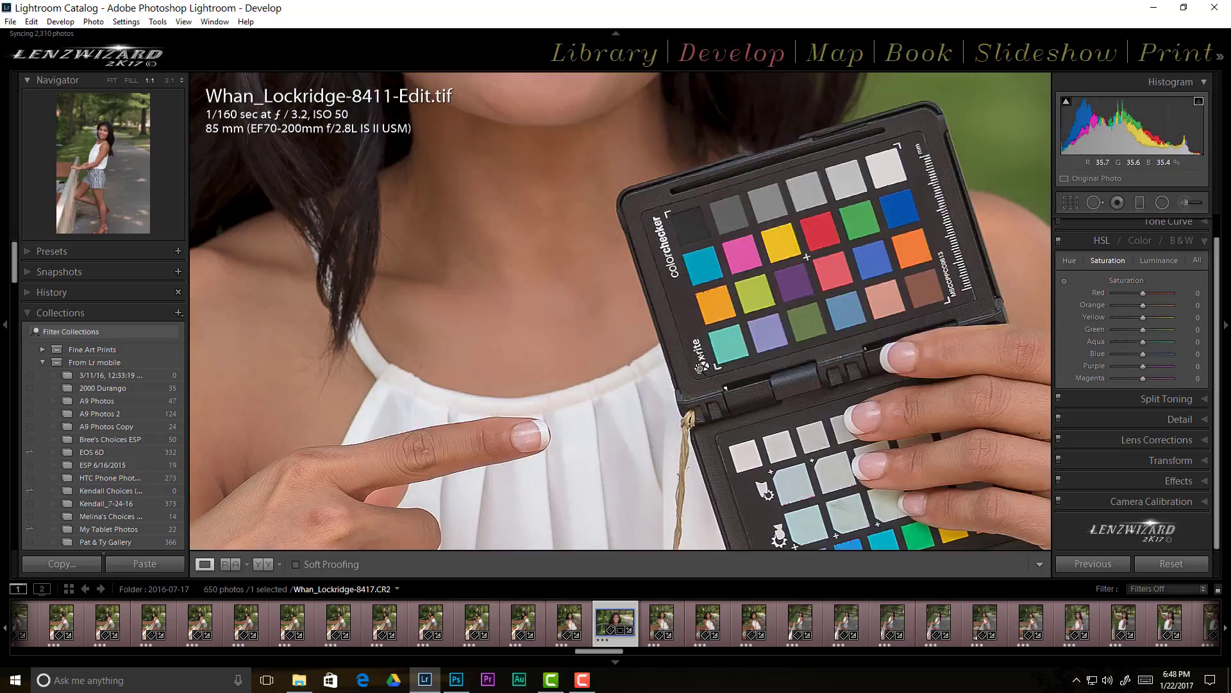
{"action": "left_click", "coordinate": [479, 372]}
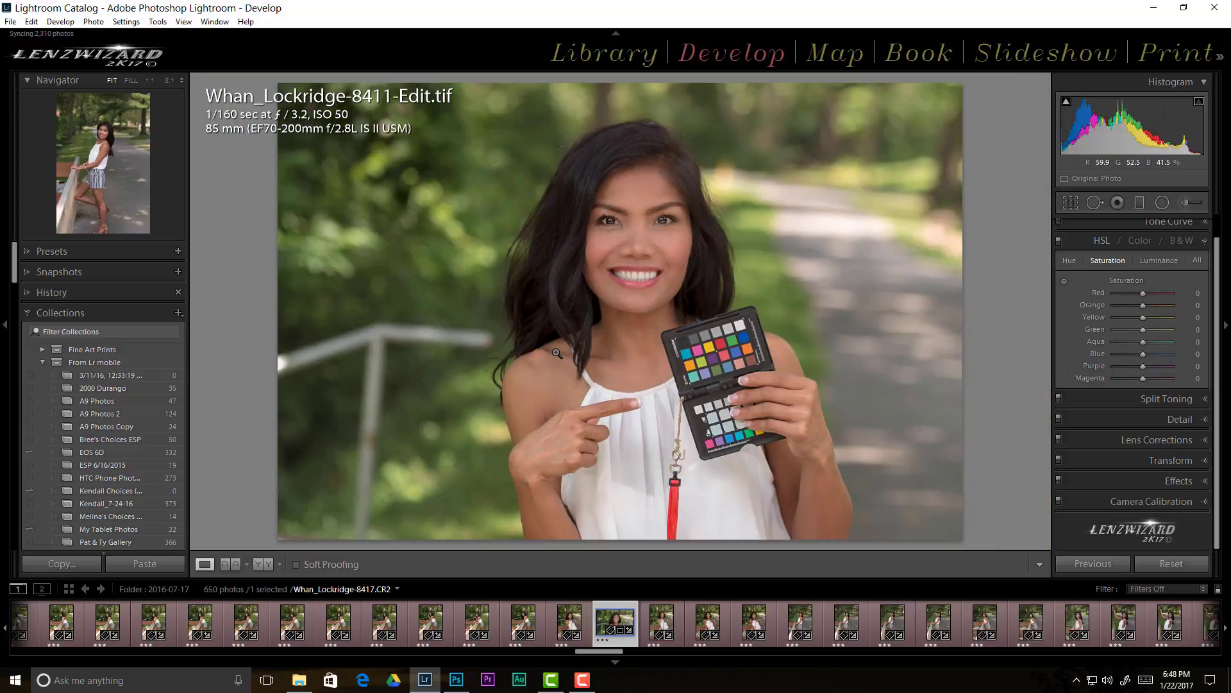